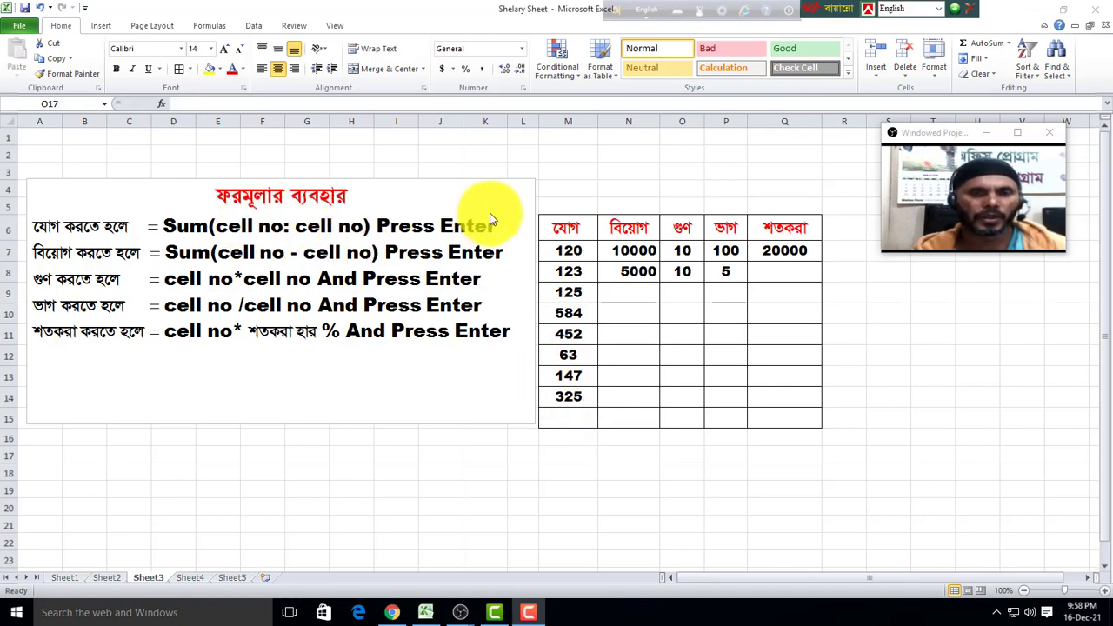
Start a SUM formula in M15, dropping trial column M and row 7 references before retyping the range
{"action": "left_click", "coordinate": [563, 420]}
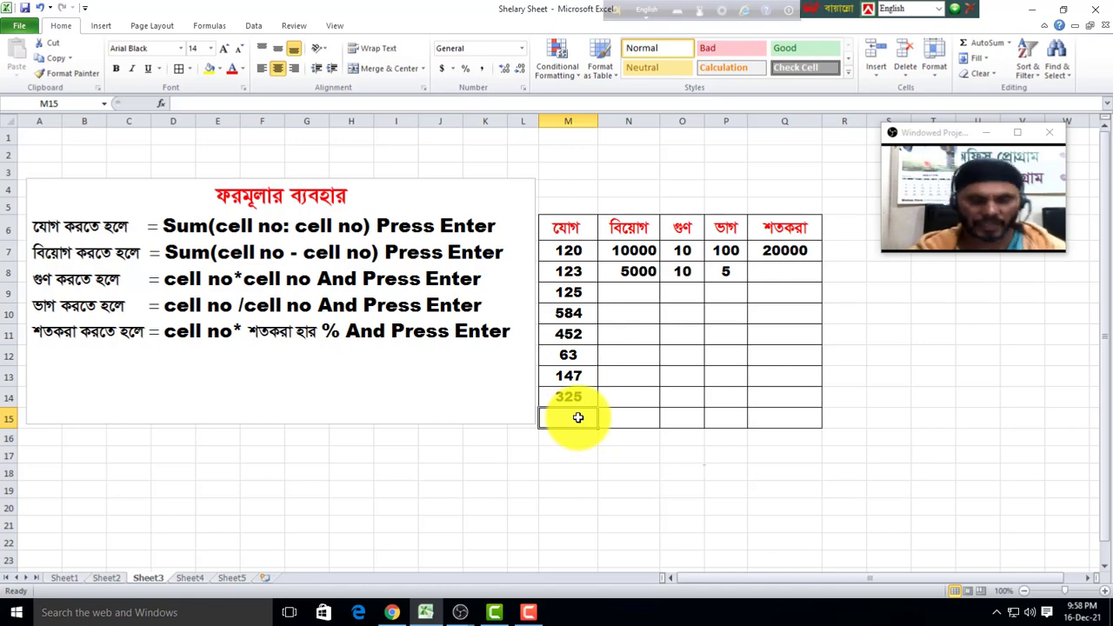
{"action": "type", "text": "="}
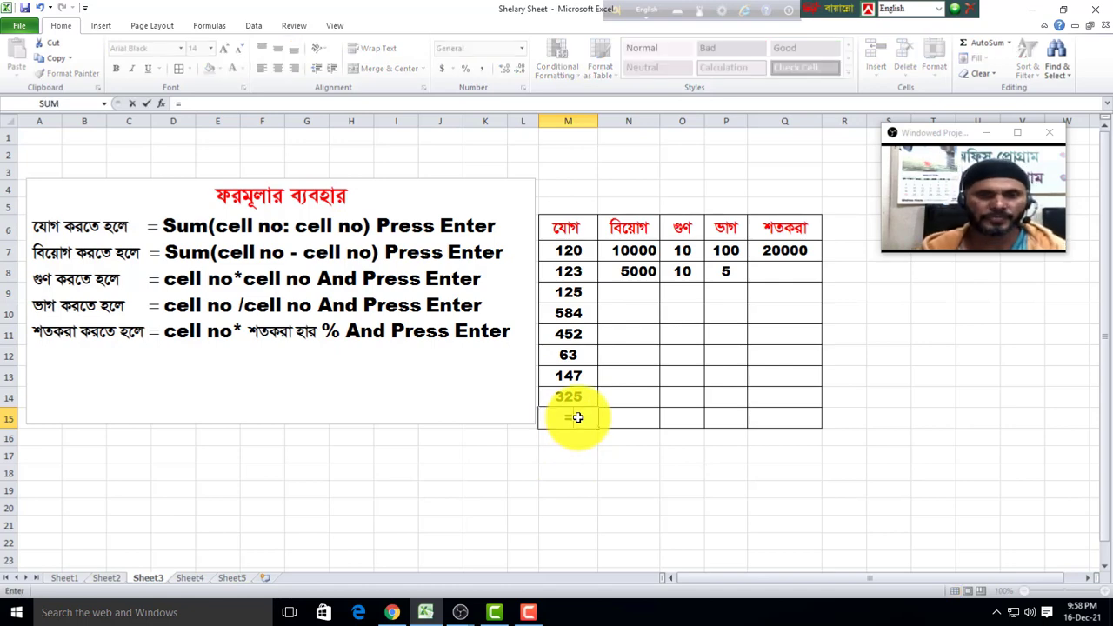
{"action": "type", "text": "Sum"}
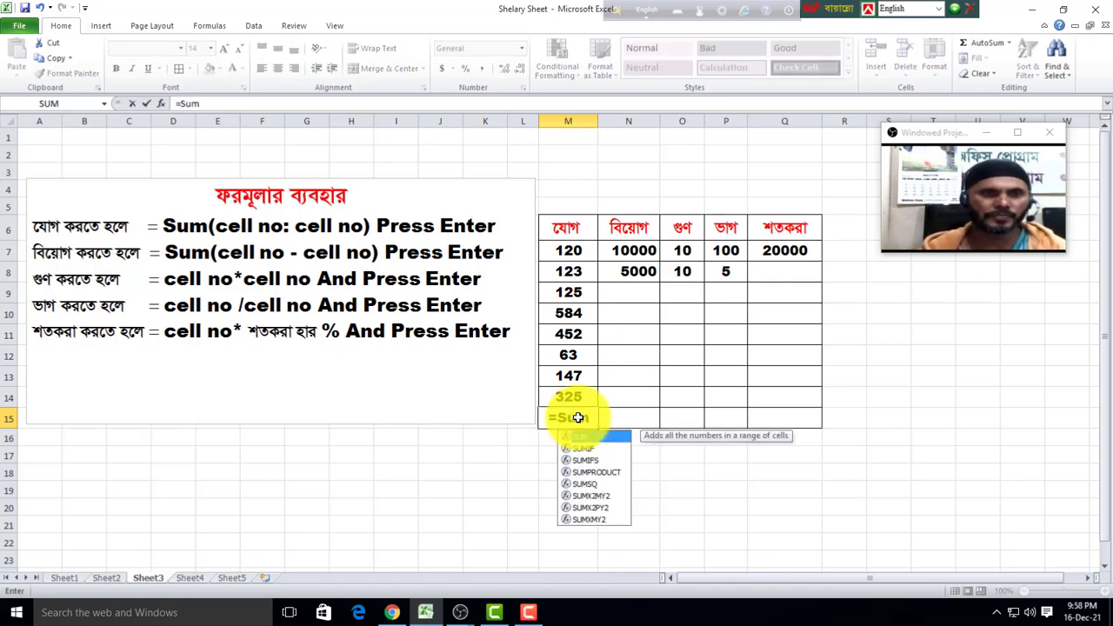
{"action": "type", "text": "("}
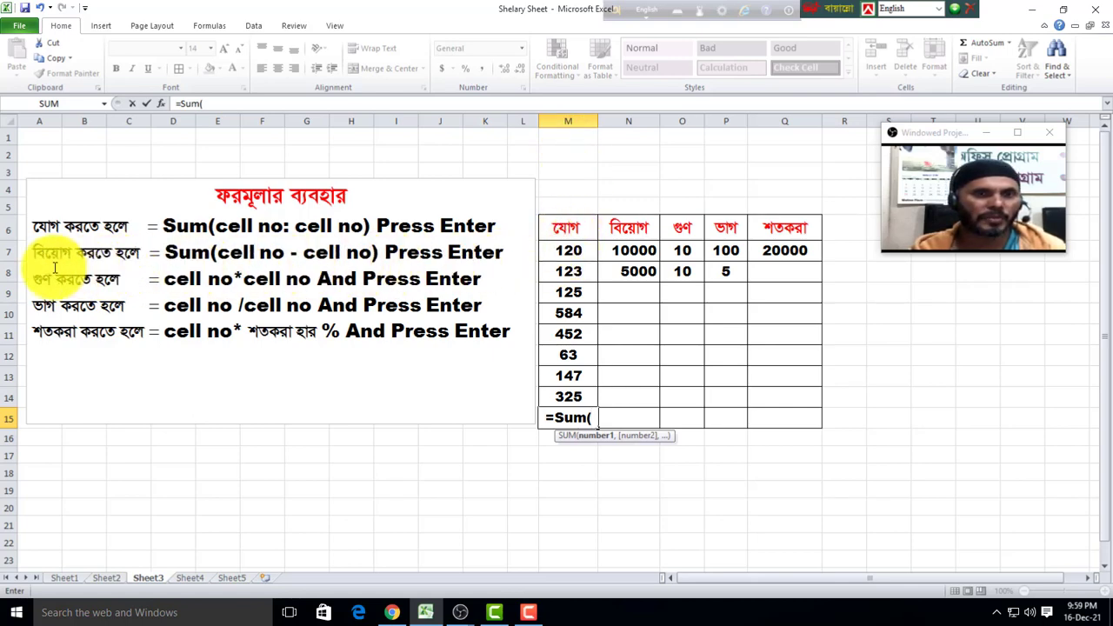
{"action": "left_click", "coordinate": [584, 123]}
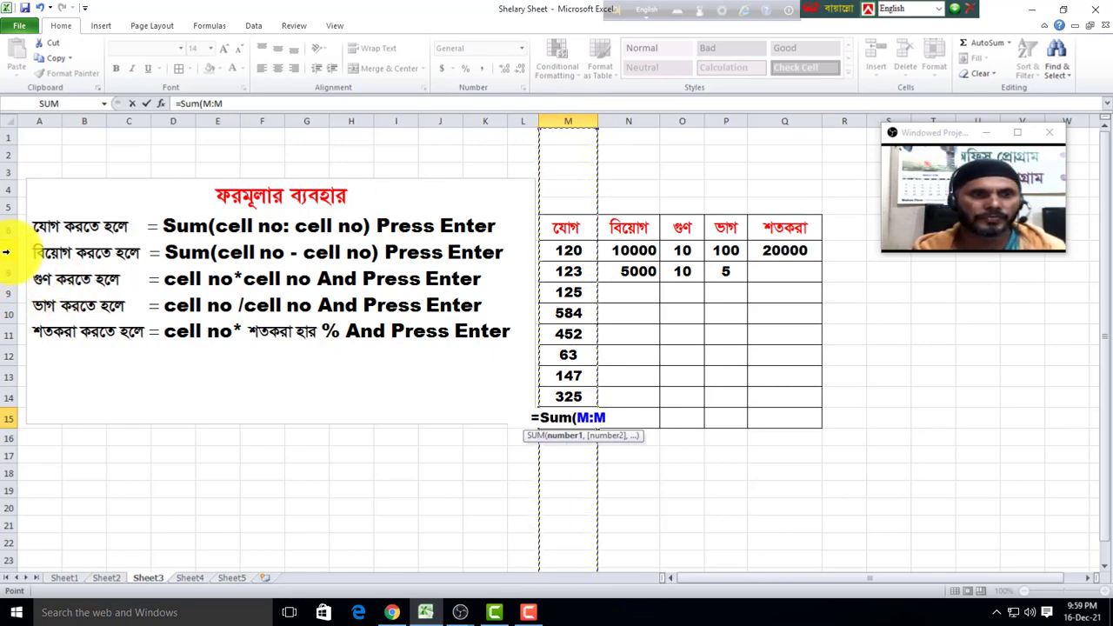
{"action": "left_click", "coordinate": [6, 252]}
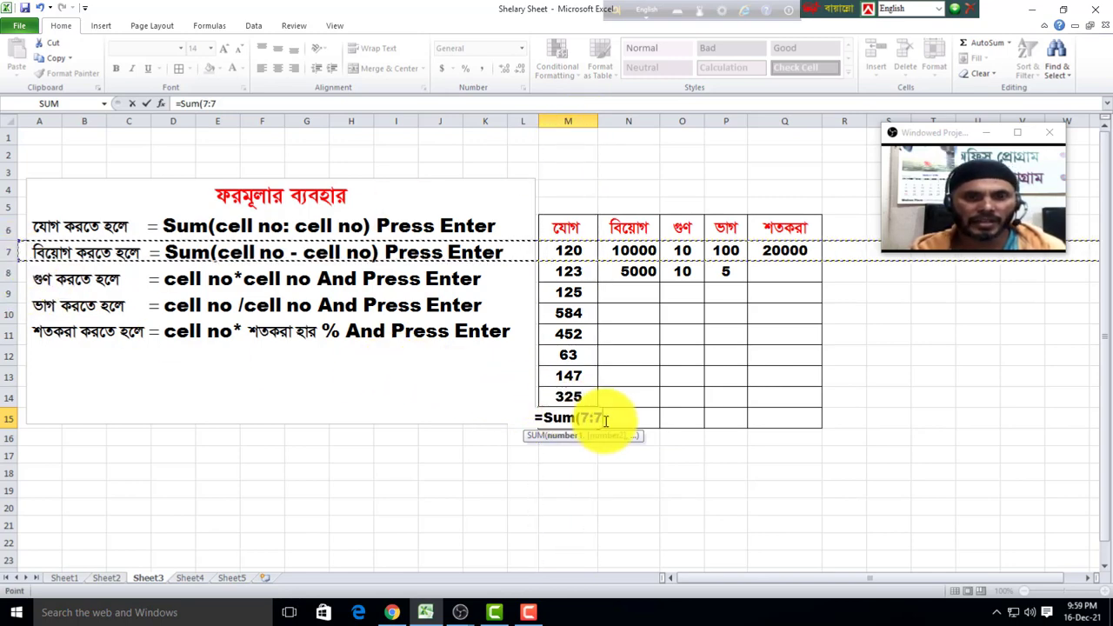
{"action": "left_click", "coordinate": [602, 420]}
{"action": "key", "text": "BackSpace"}
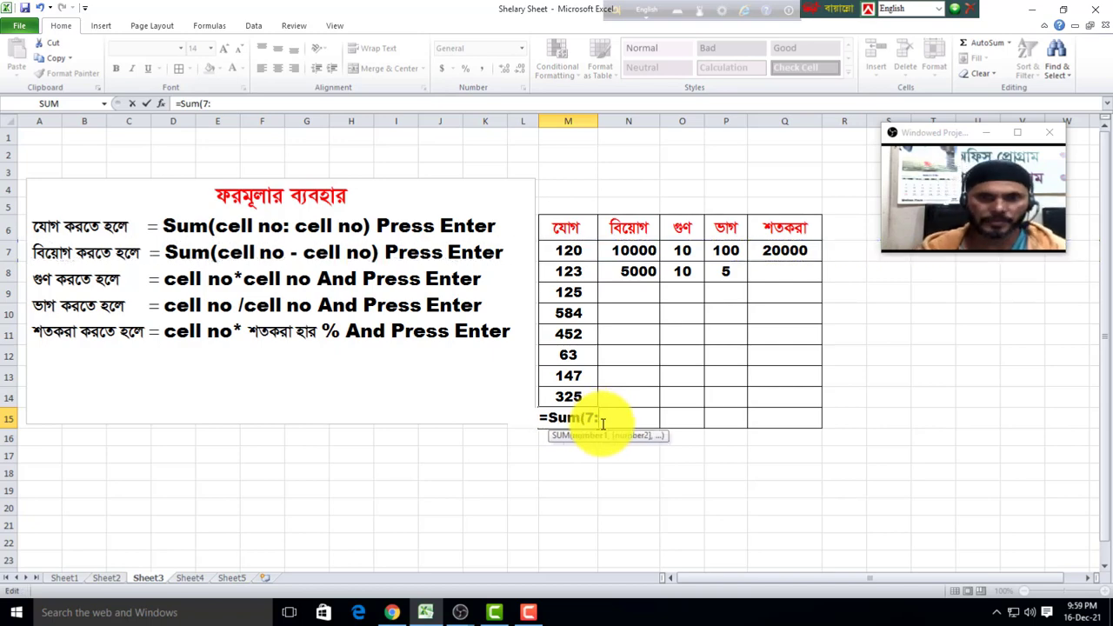
{"action": "key", "text": "BackSpace"}
{"action": "key", "text": "BackSpace"}
{"action": "type", "text": "m"}
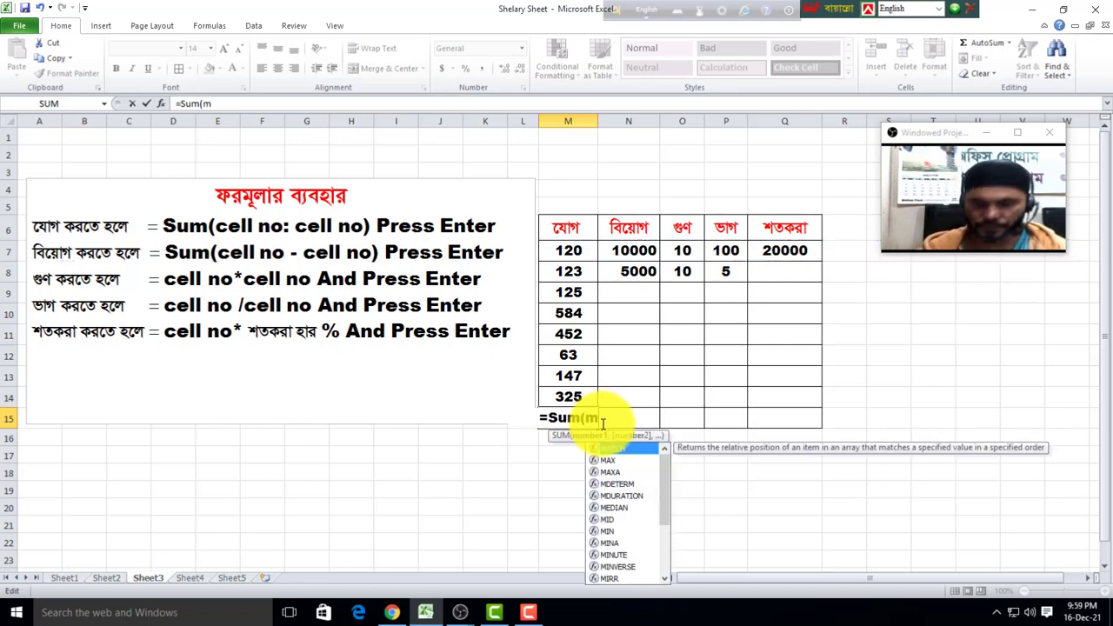
{"action": "type", "text": "7:"}
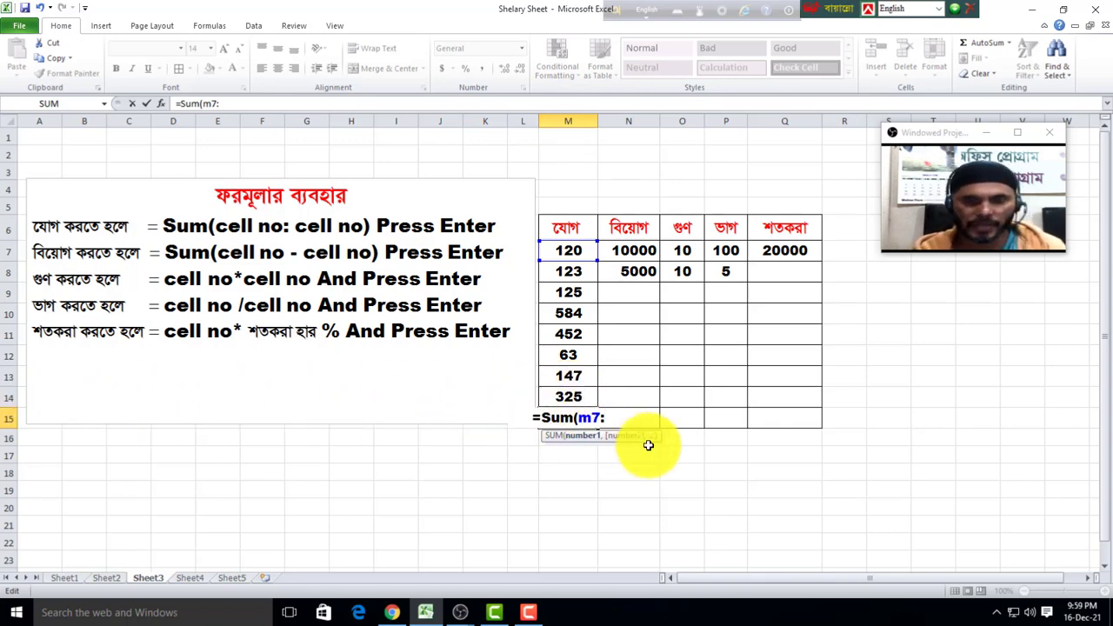
Complete M15 as =Sum(m7:m14) so it shows the column total 1939
{"action": "type", "text": "m"}
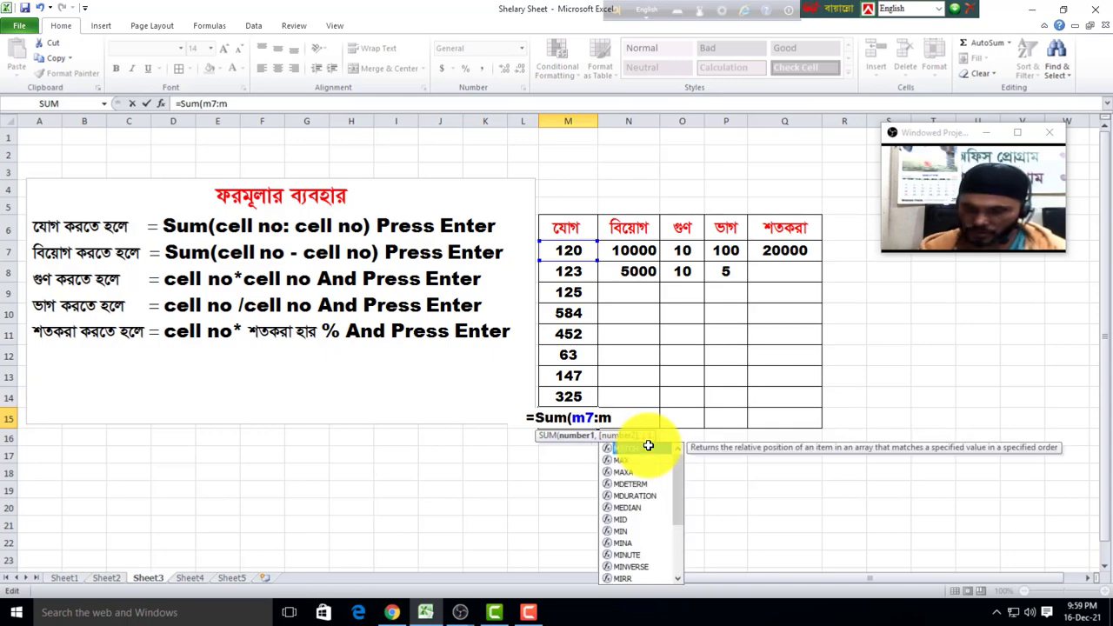
{"action": "type", "text": "17"}
{"action": "key", "text": "BackSpace"}
{"action": "type", "text": "4"}
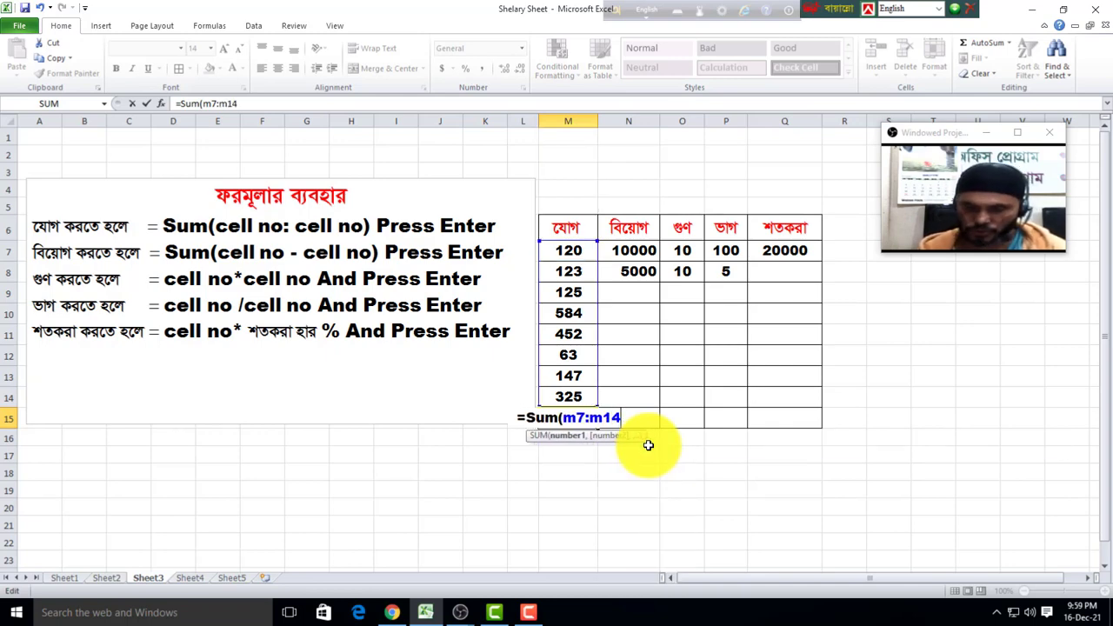
{"action": "type", "text": ")"}
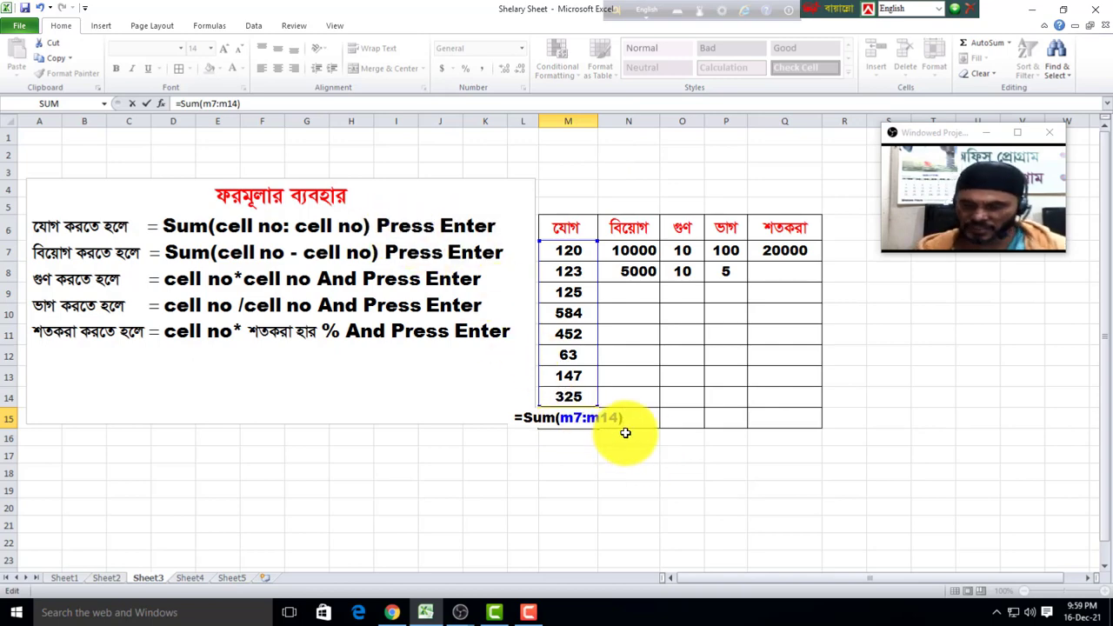
{"action": "key", "text": "Return"}
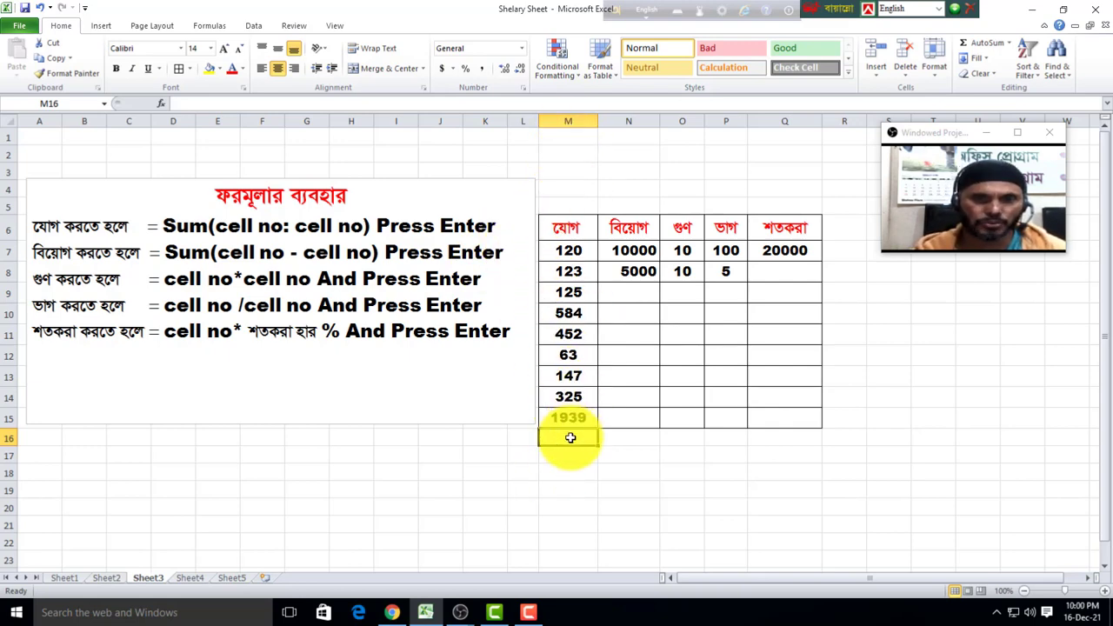
Enter the sample numbers 123, 15, 158 and 1458 across C18:F18
{"action": "left_click", "coordinate": [118, 473]}
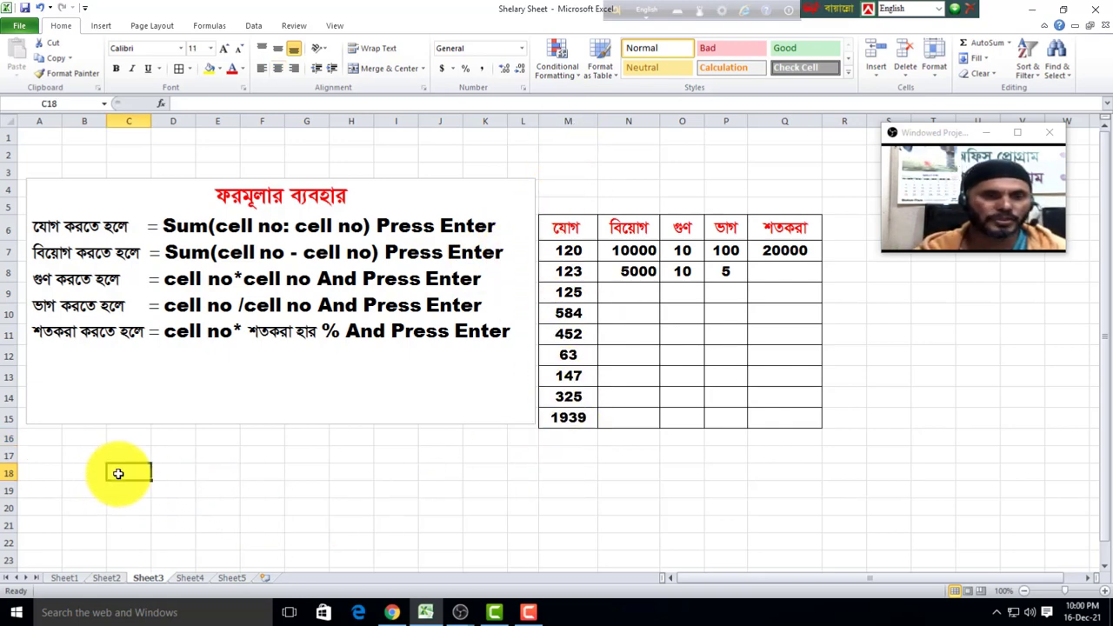
{"action": "type", "text": "123"}
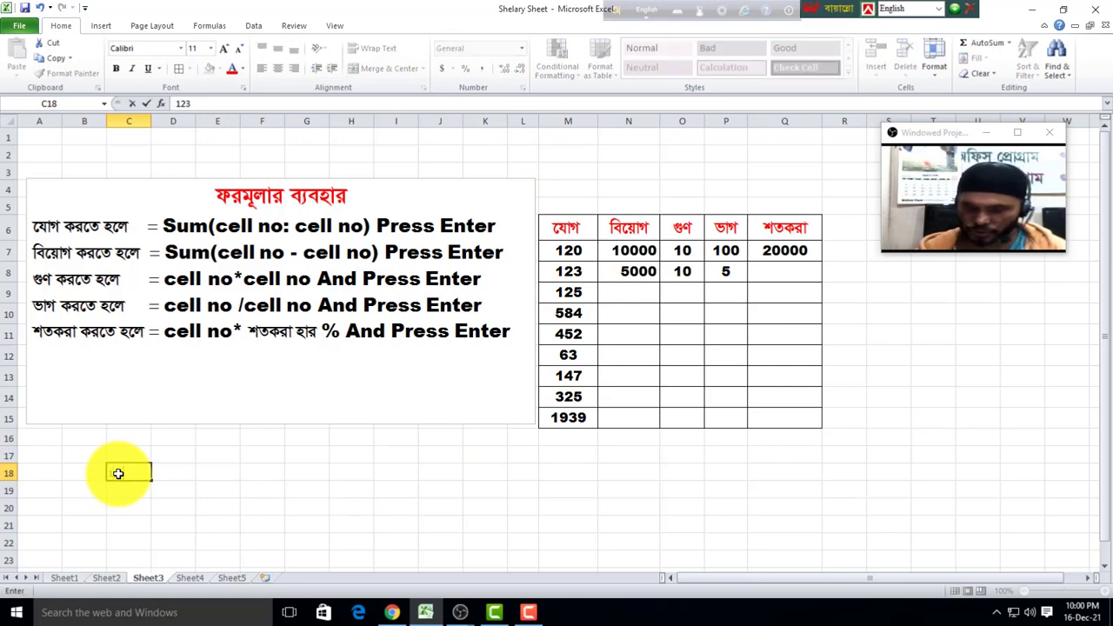
{"action": "key", "text": "Tab"}
{"action": "type", "text": "15"}
{"action": "key", "text": "Tab"}
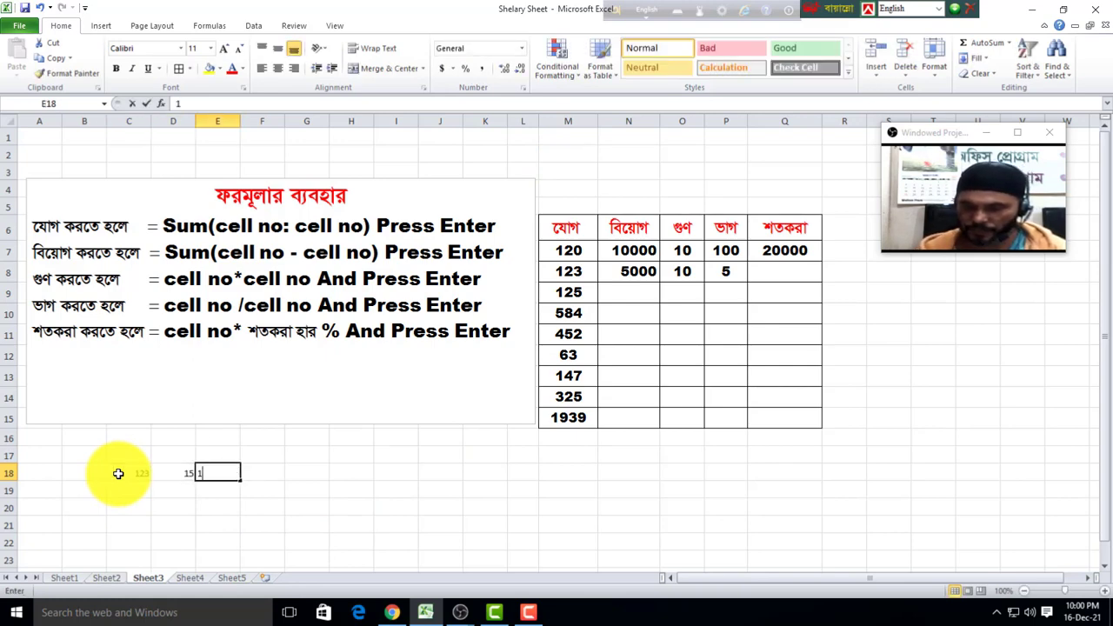
{"action": "type", "text": "158"}
{"action": "key", "text": "Tab"}
{"action": "type", "text": "14"}
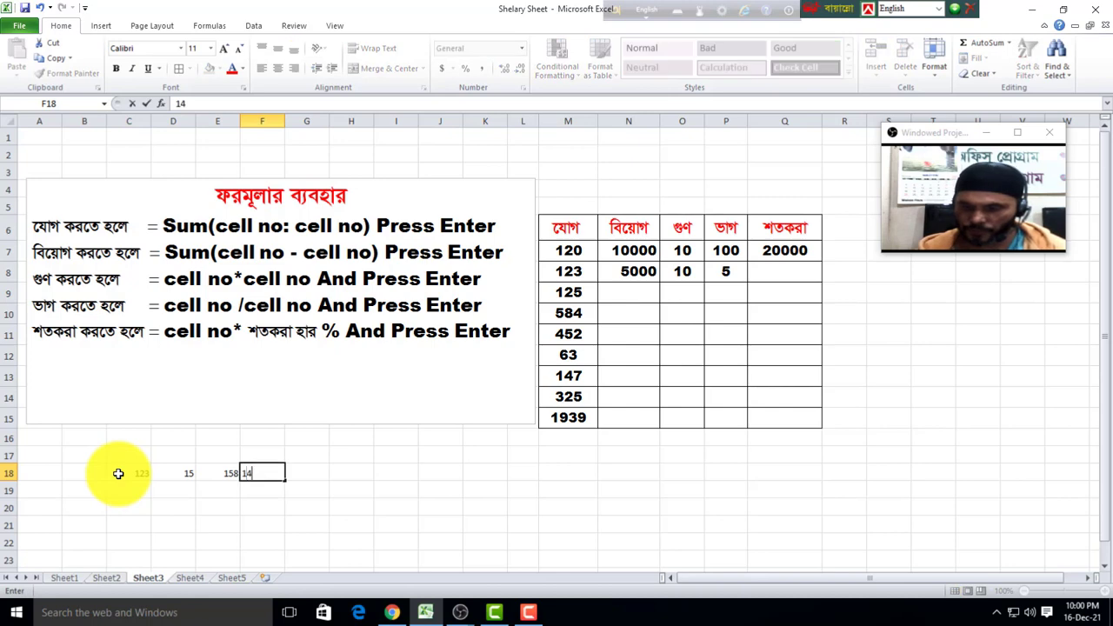
{"action": "key", "text": "Tab"}
Enlarge the C18:G18 numbers to font size 16
{"action": "scroll", "coordinate": [94, 495], "scroll_direction": "down", "scroll_amount": 1}
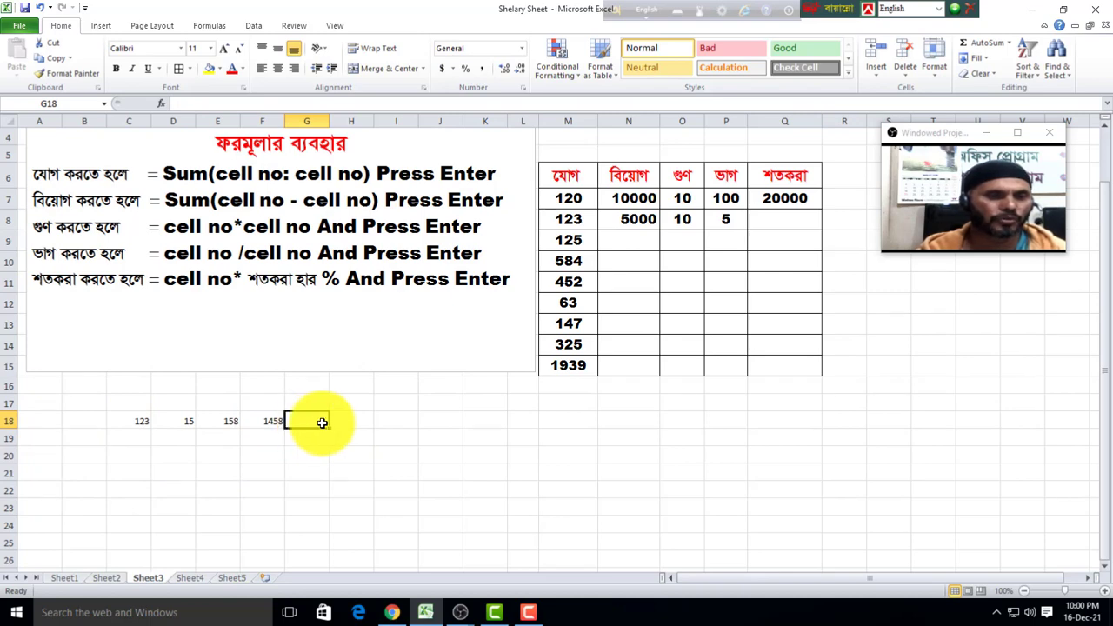
{"action": "left_click", "coordinate": [138, 421]}
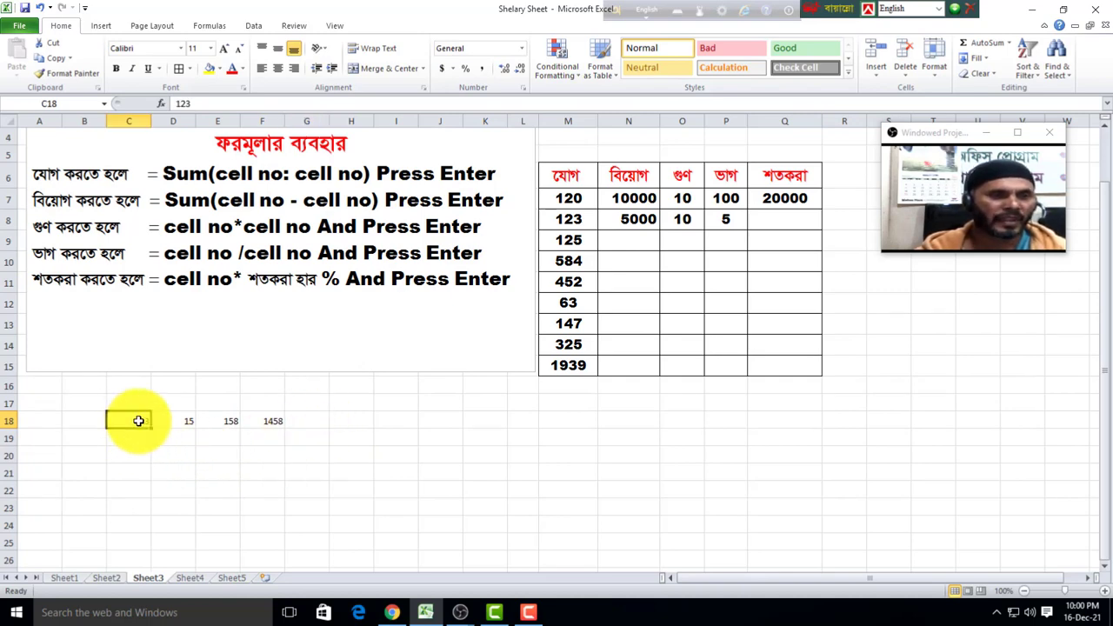
{"action": "left_click_drag", "start_coordinate": [138, 421], "coordinate": [304, 421]}
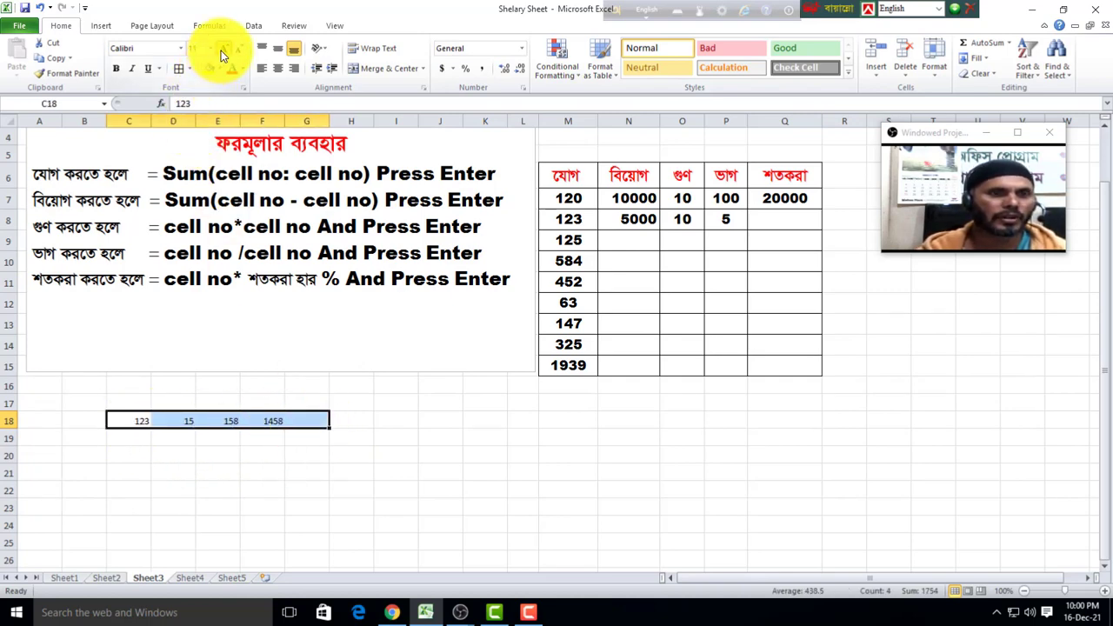
{"action": "left_click", "coordinate": [223, 49]}
{"action": "left_click", "coordinate": [224, 49]}
{"action": "left_click", "coordinate": [223, 48]}
{"action": "left_click", "coordinate": [313, 424]}
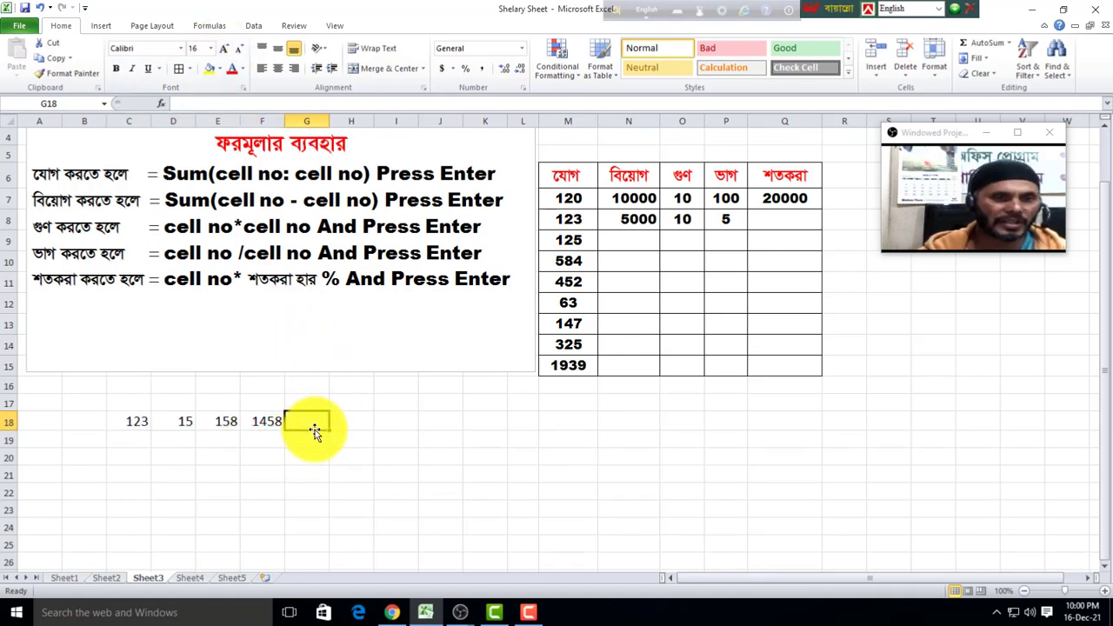
{"action": "left_click", "coordinate": [319, 447]}
{"action": "left_click", "coordinate": [318, 423]}
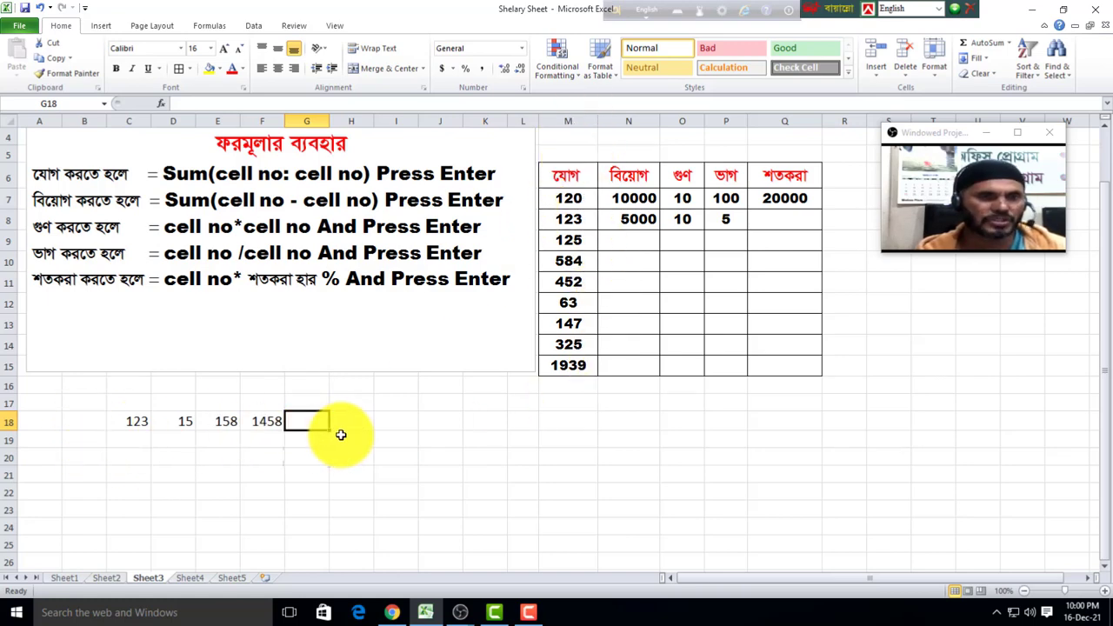
{"action": "scroll", "coordinate": [339, 443], "scroll_direction": "up", "scroll_amount": 1}
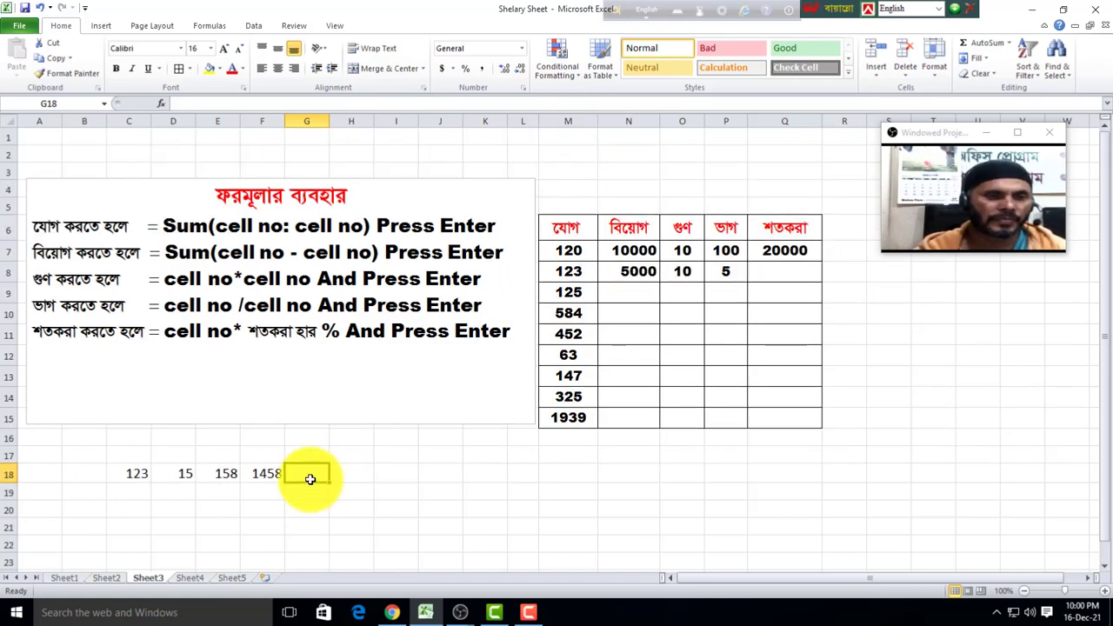
Enter =sum(c18:f18) in G18 so it totals 1754
{"action": "type", "text": "="}
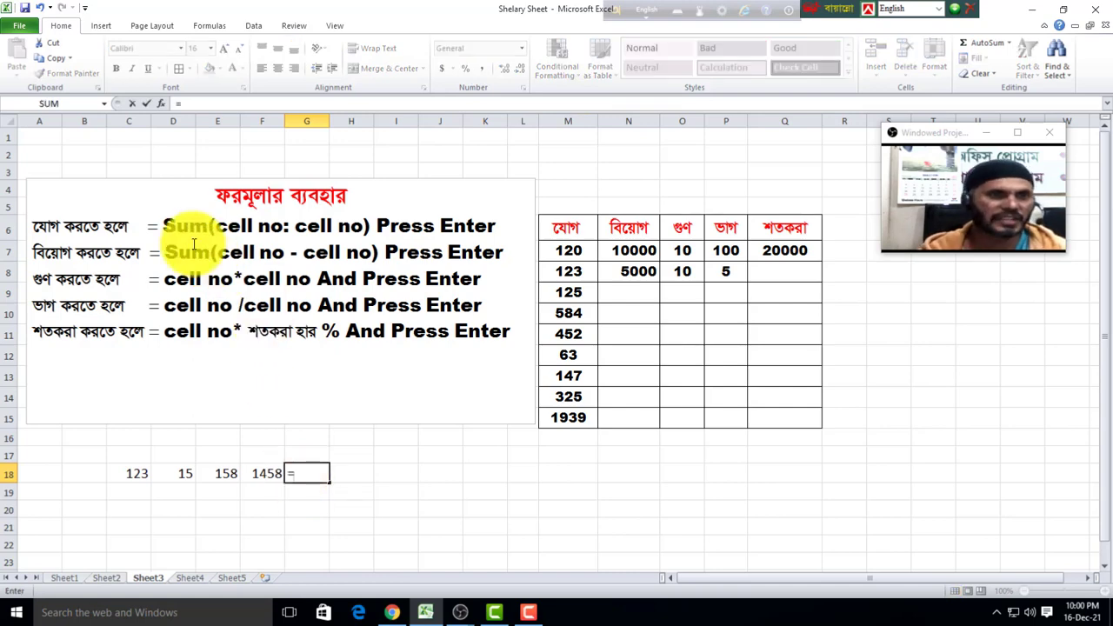
{"action": "left_click", "coordinate": [410, 422]}
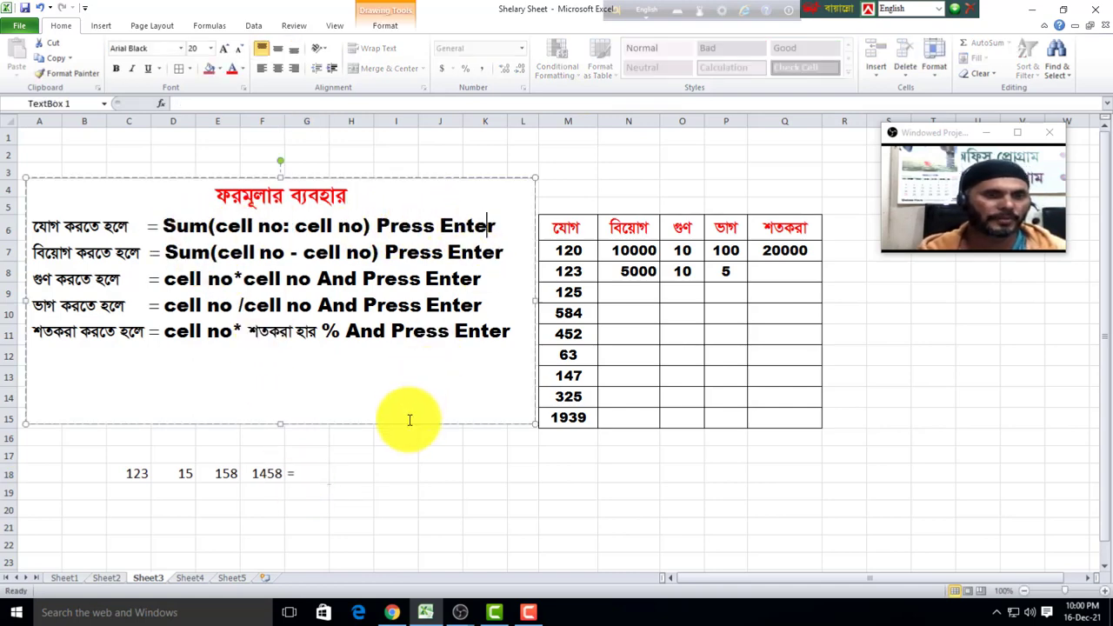
{"action": "left_click", "coordinate": [313, 474]}
{"action": "double_click", "coordinate": [313, 474]}
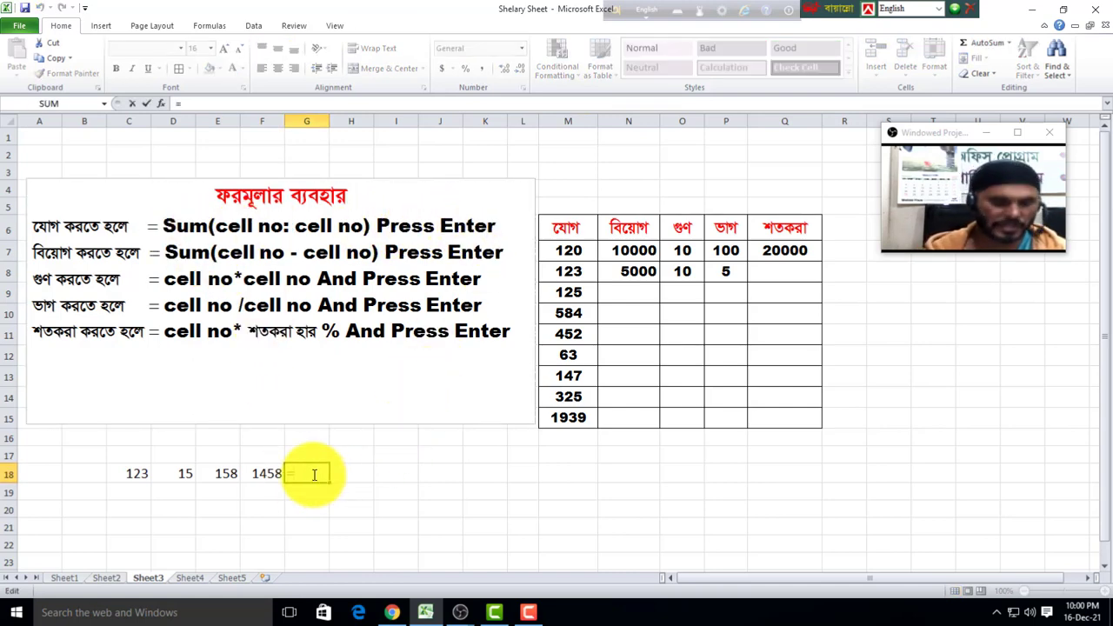
{"action": "type", "text": "sum"}
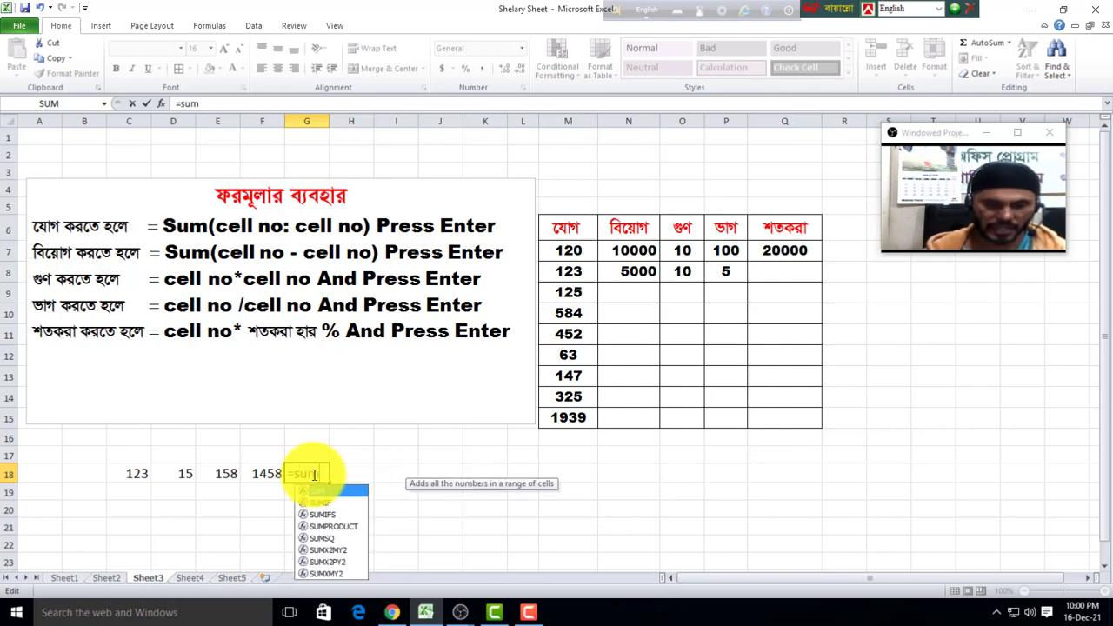
{"action": "type", "text": "("}
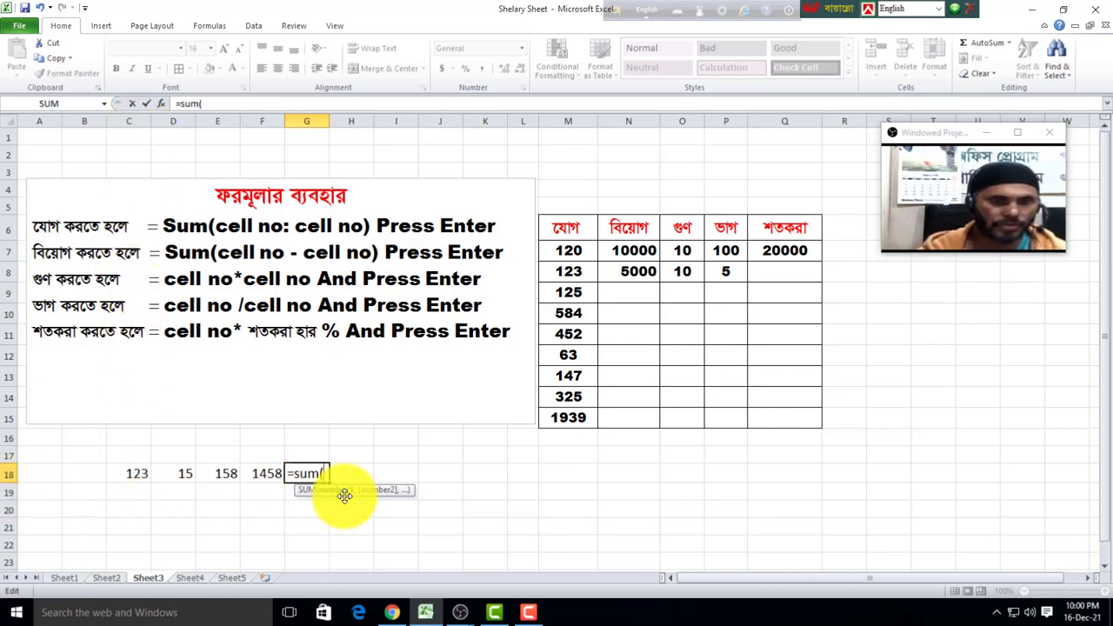
{"action": "type", "text": "c18:"}
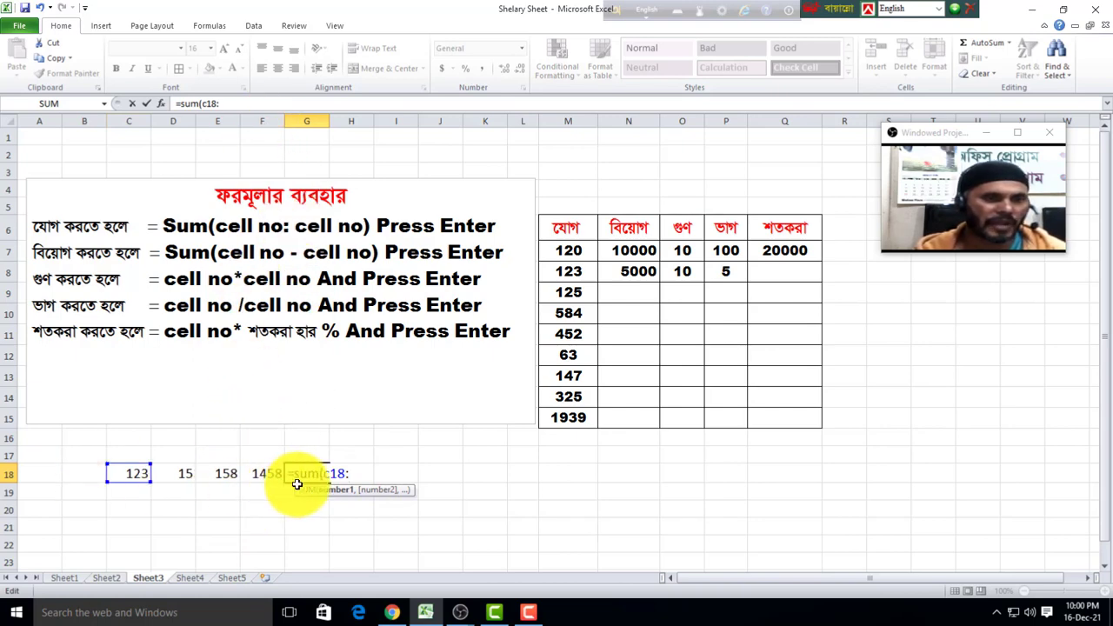
{"action": "type", "text": "f"}
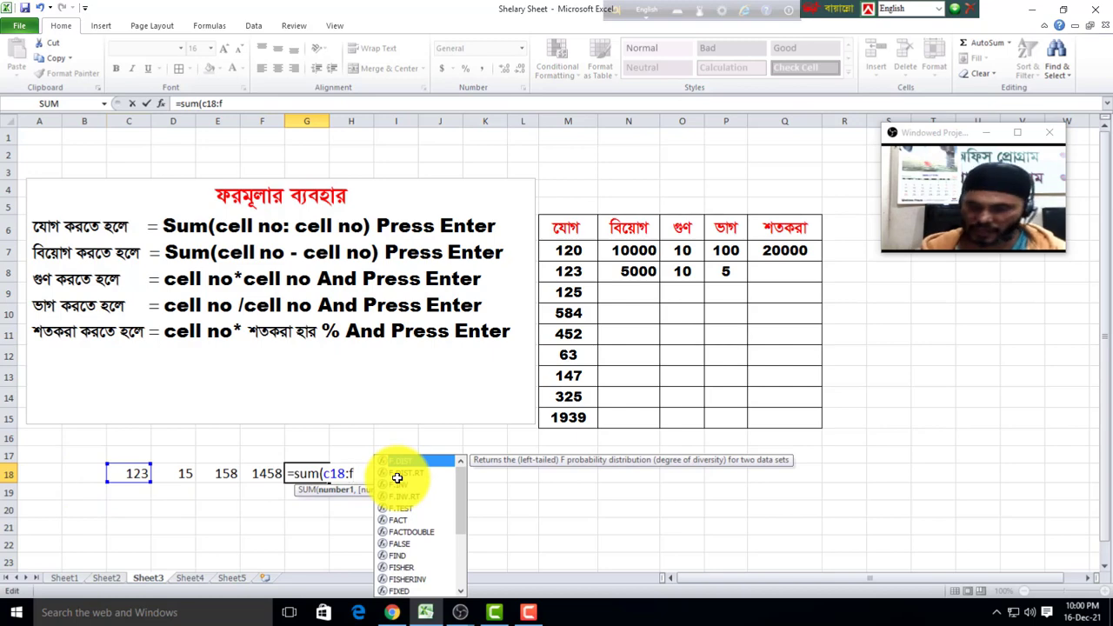
{"action": "type", "text": "18"}
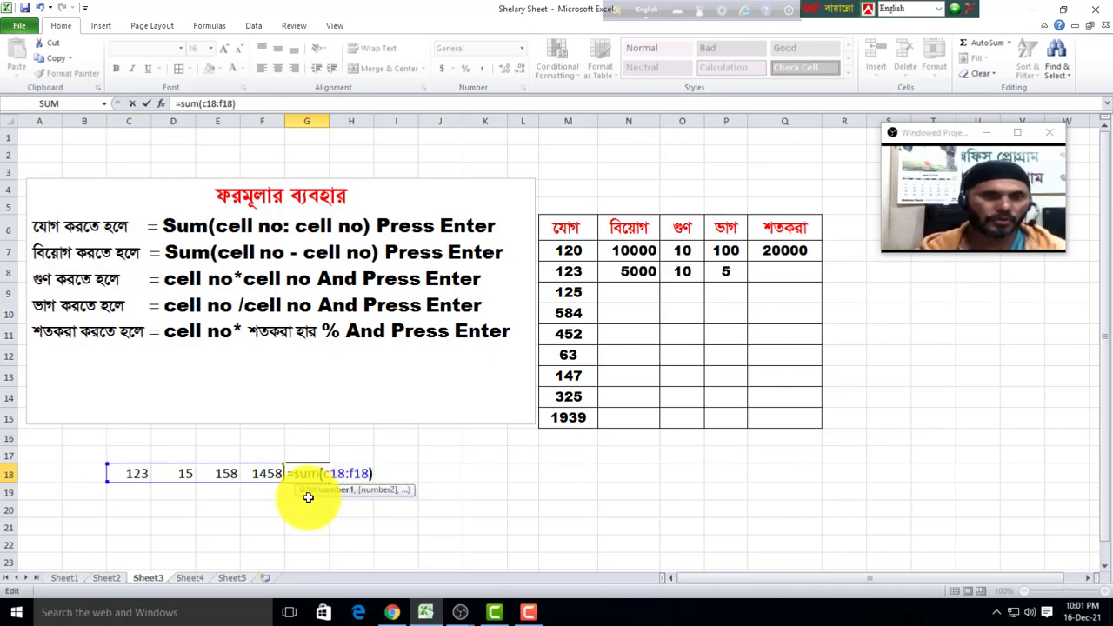
{"action": "key", "text": "Return"}
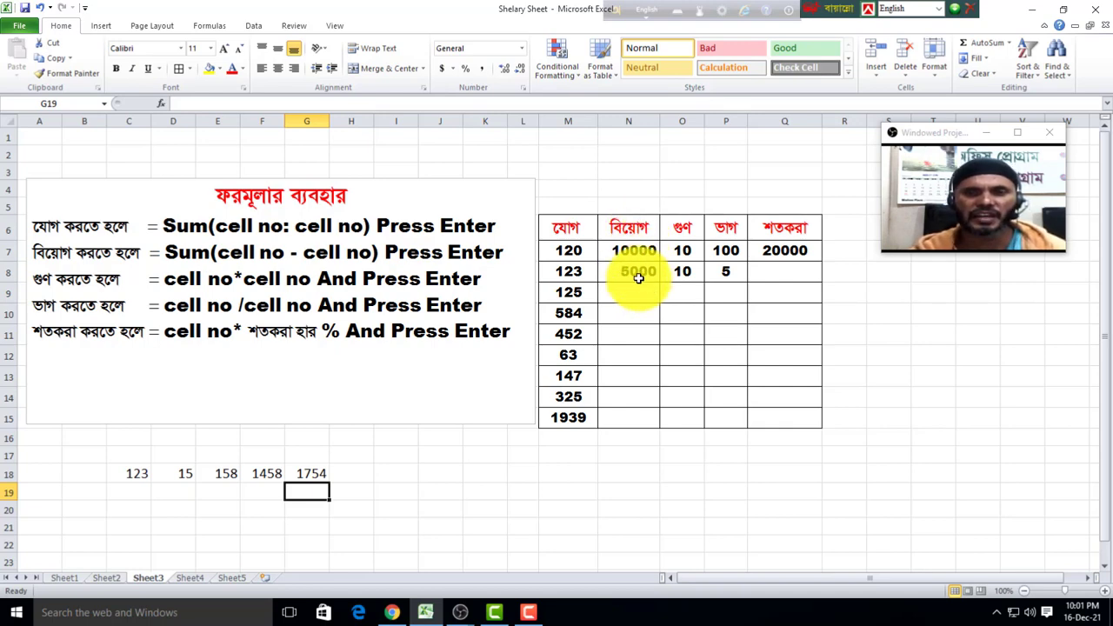
Enter =sum(n7-n8) in N9 to show the subtraction result 5000
{"action": "left_click", "coordinate": [632, 296]}
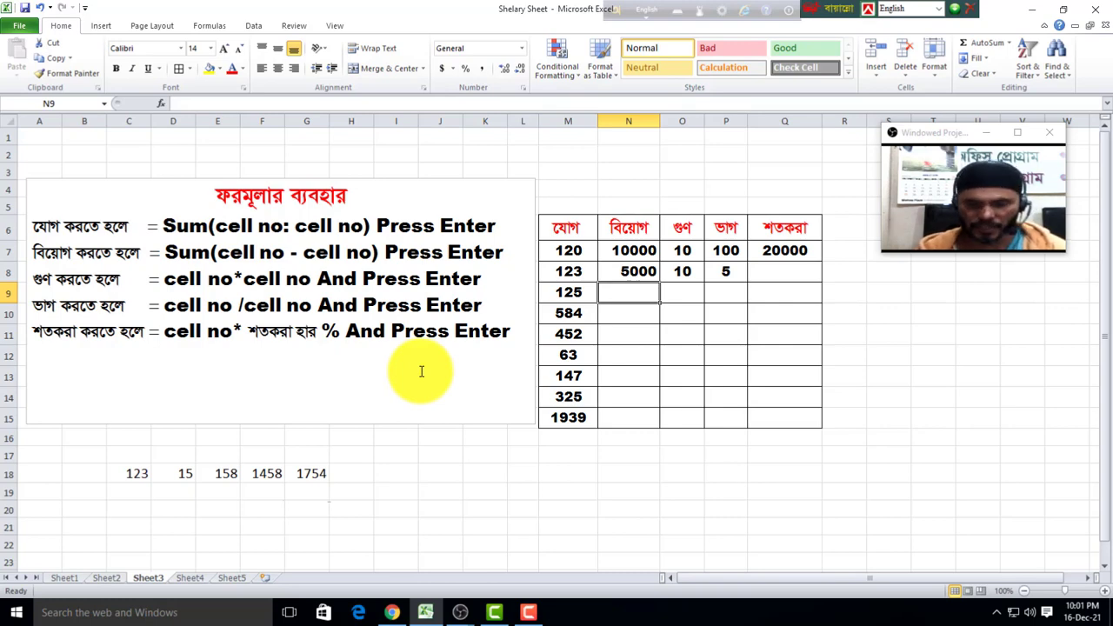
{"action": "type", "text": "=sum("}
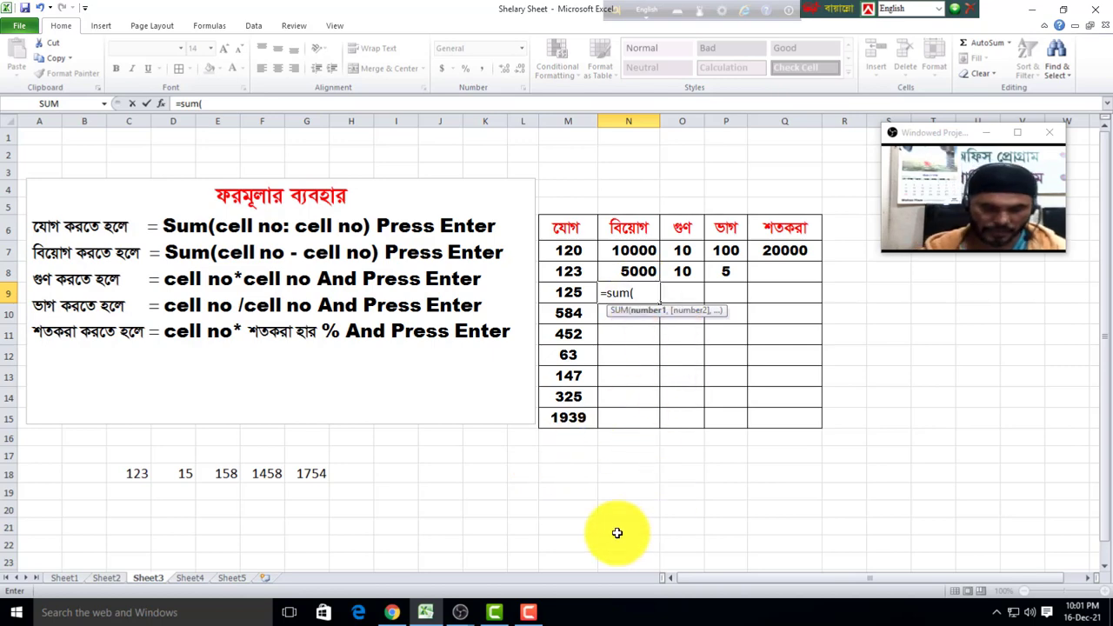
{"action": "type", "text": "n7-"}
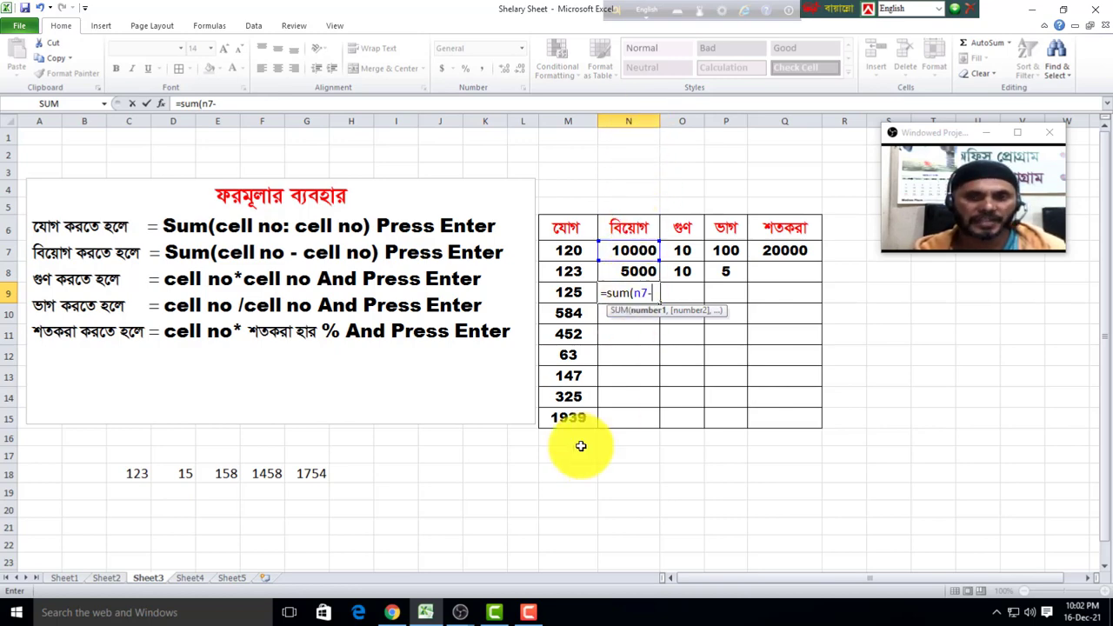
{"action": "type", "text": "n"}
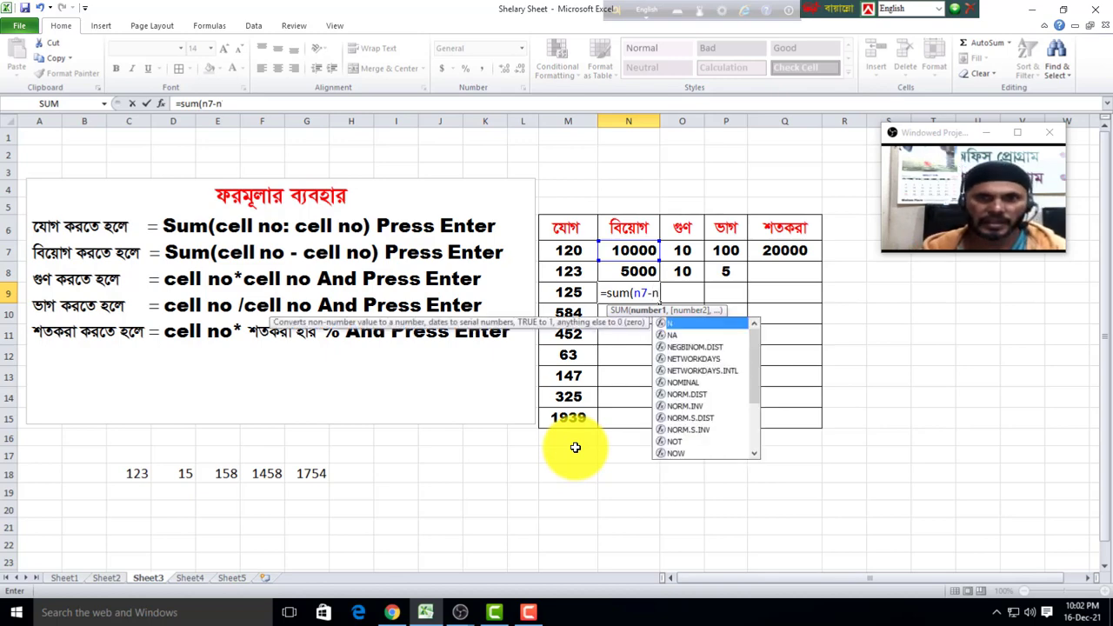
{"action": "type", "text": "8"}
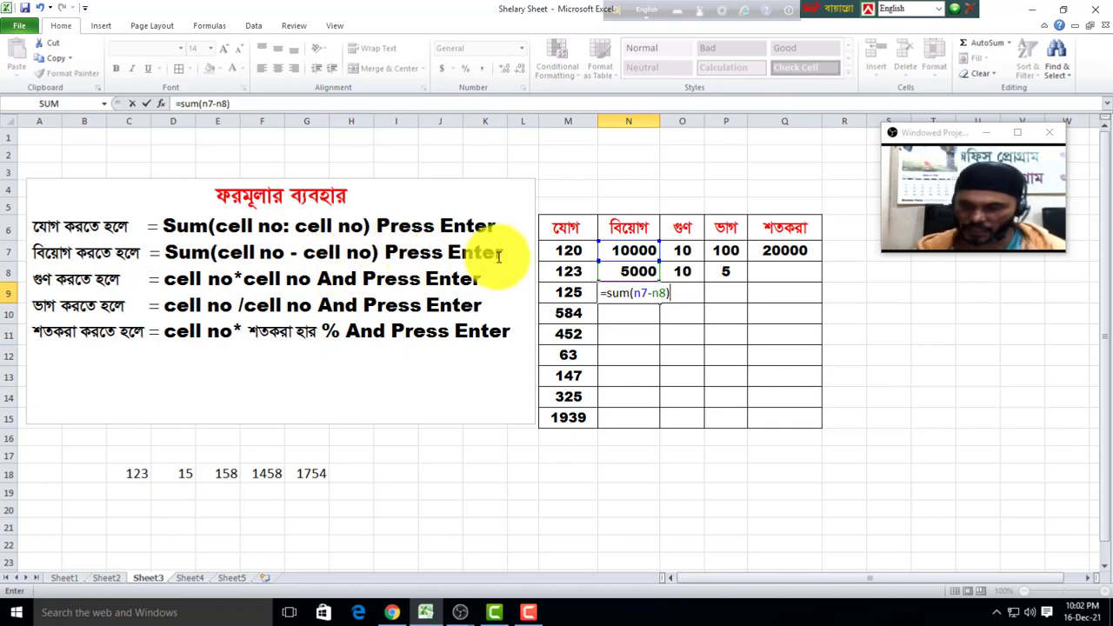
{"action": "key", "text": "Return"}
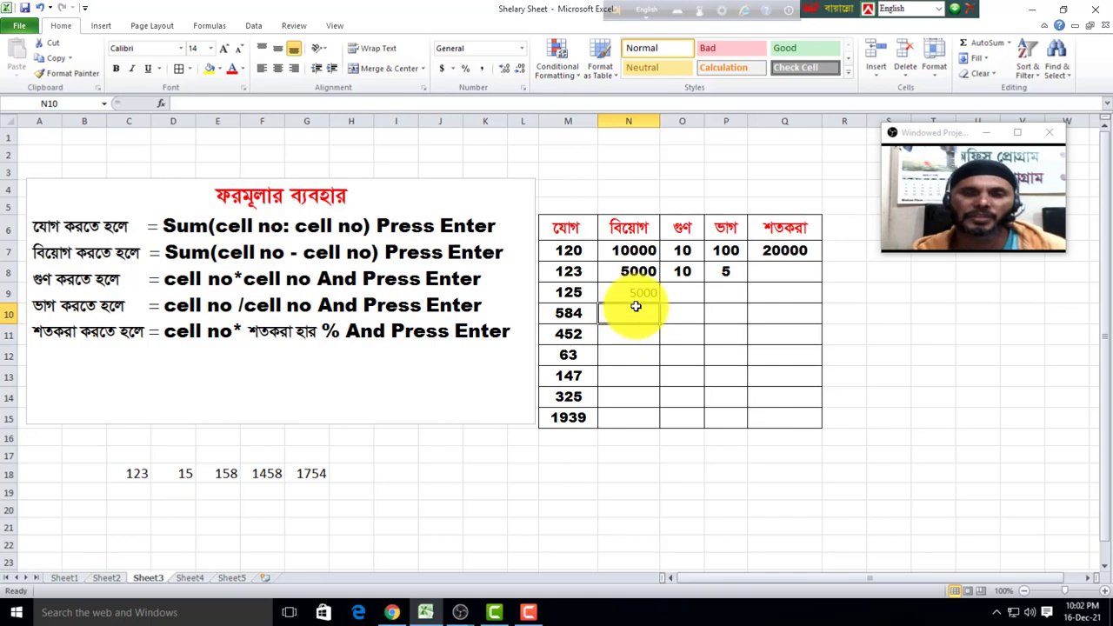
{"action": "left_click", "coordinate": [636, 294]}
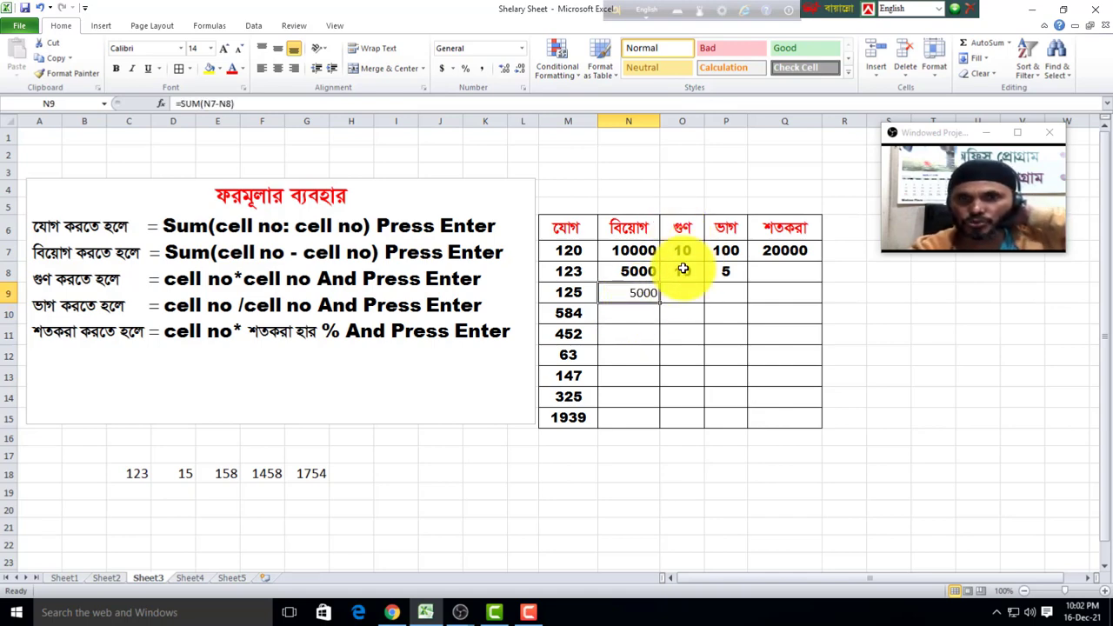
{"action": "left_click", "coordinate": [681, 294]}
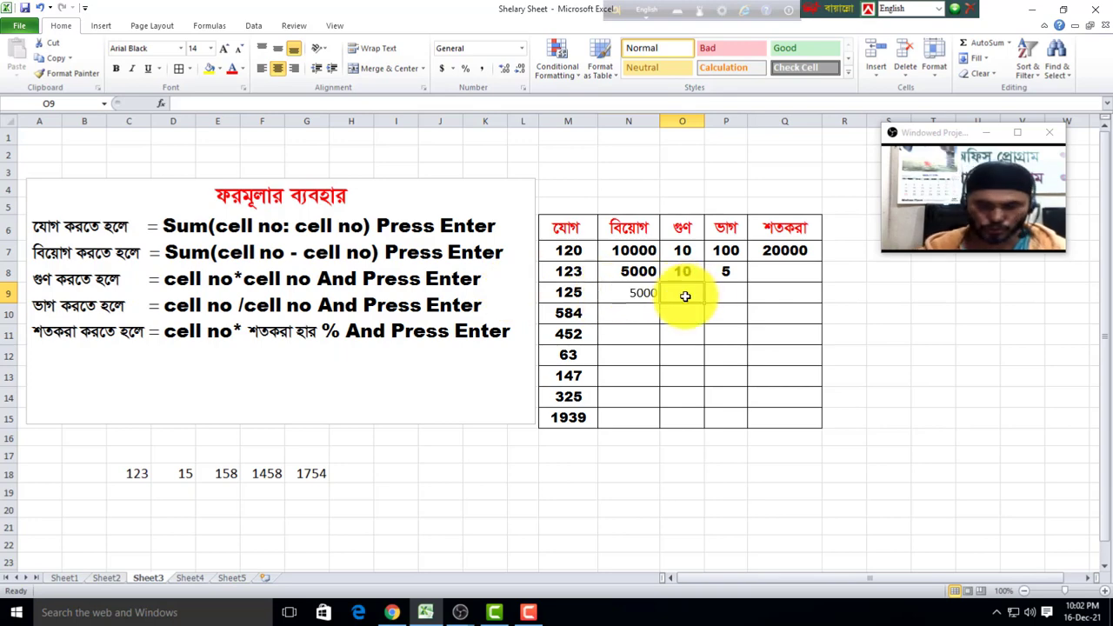
Multiply O7 by O8 in O9 with =o7*o8, giving 100
{"action": "type", "text": "="}
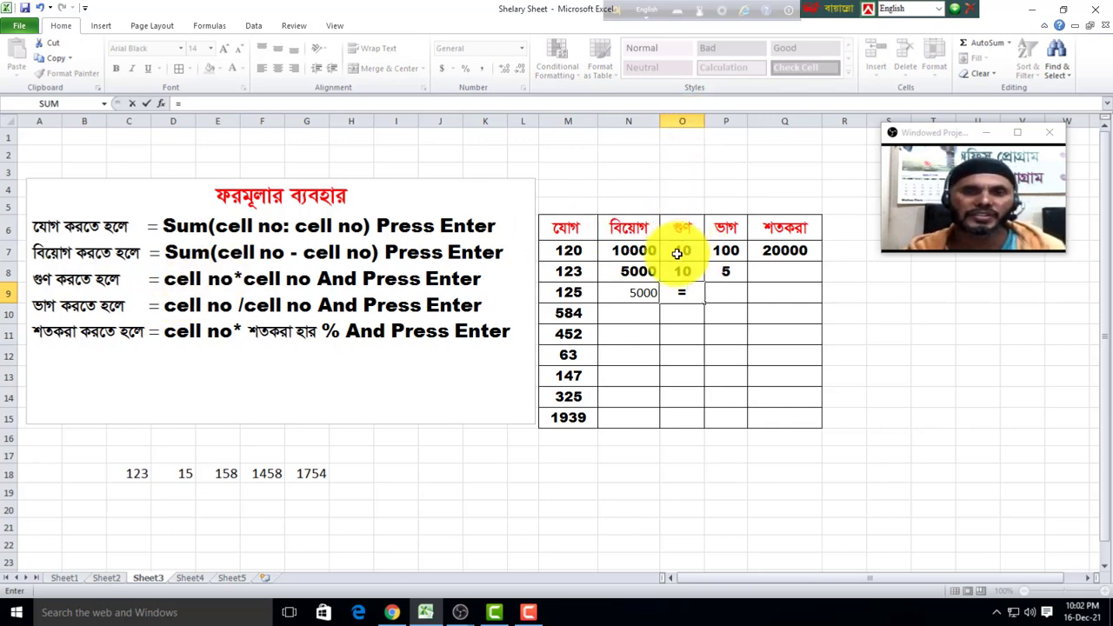
{"action": "type", "text": "o"}
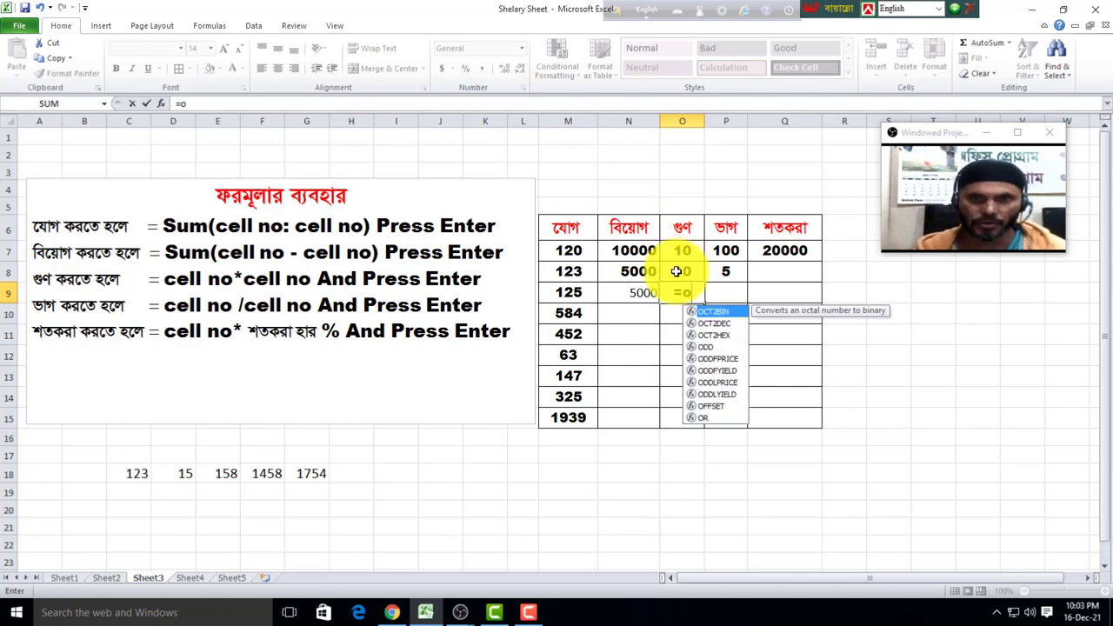
{"action": "type", "text": "7*"}
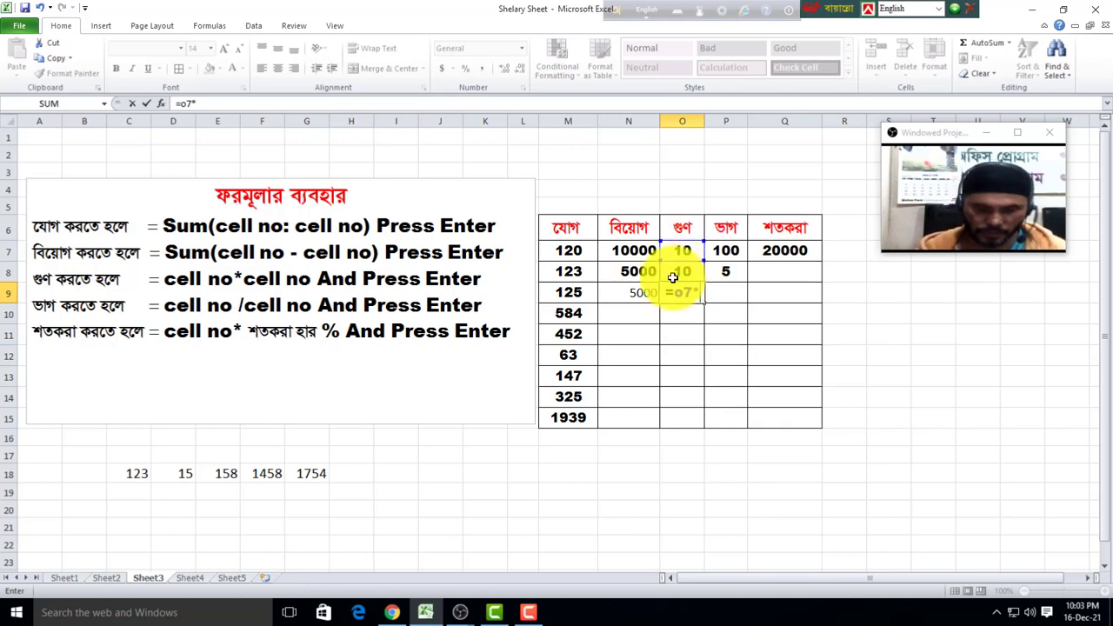
{"action": "type", "text": "o8"}
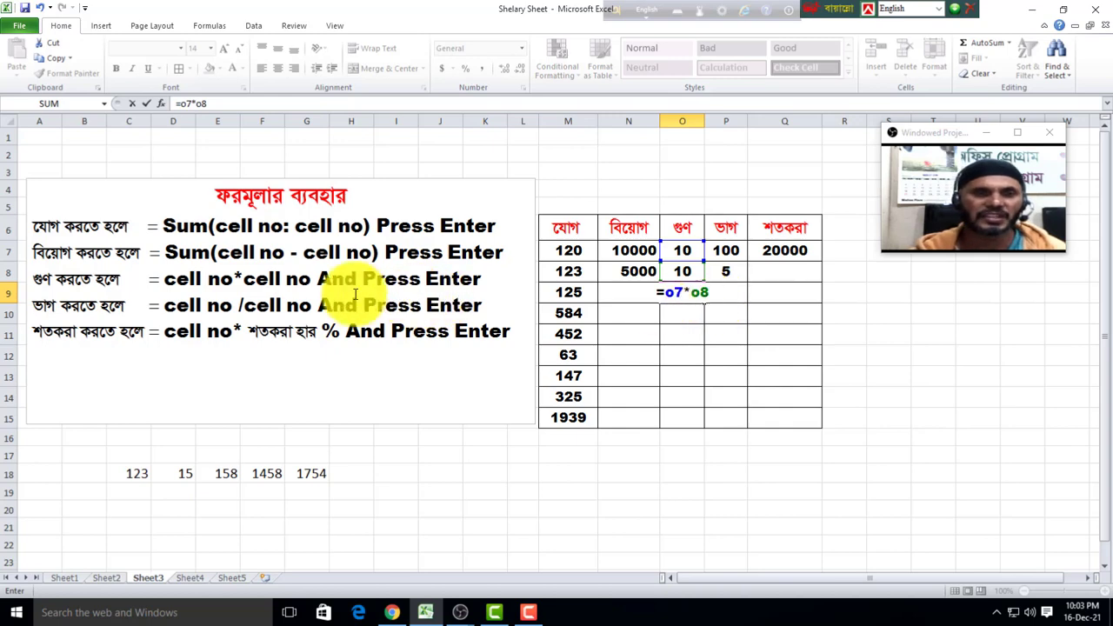
{"action": "key", "text": "Return"}
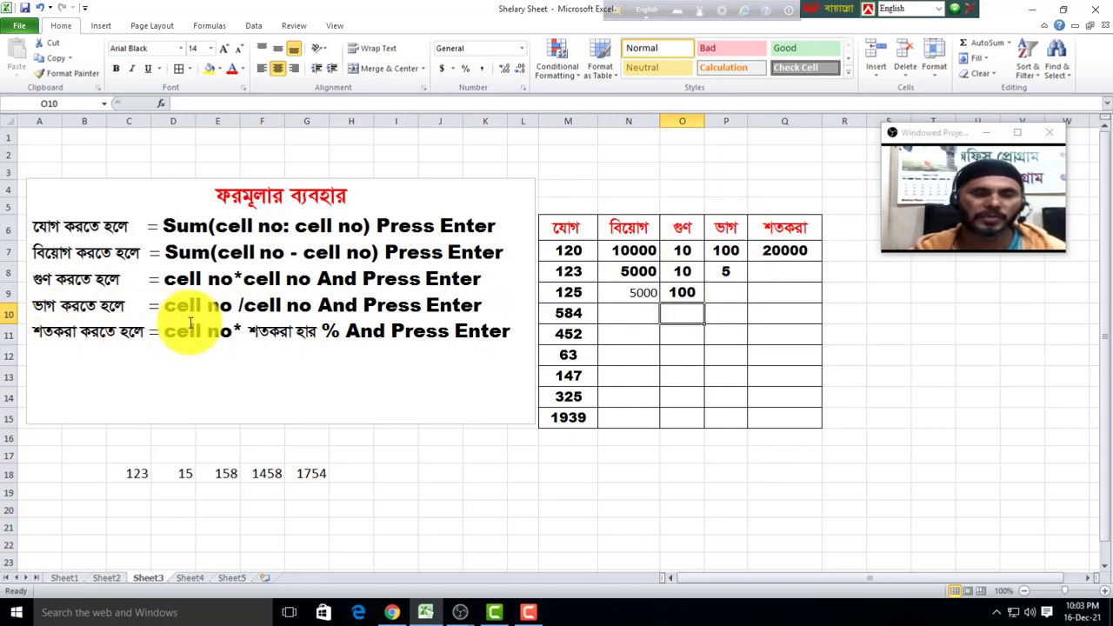
{"action": "left_click", "coordinate": [721, 294]}
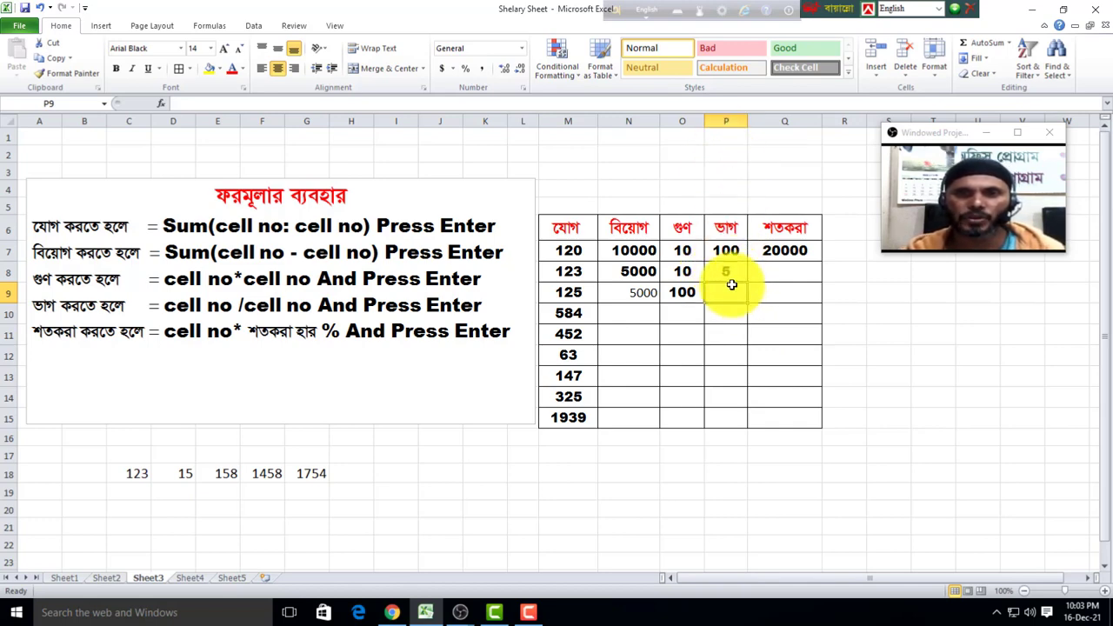
Divide P7 by P8 in P9 with =p7/p8, giving 20
{"action": "type", "text": "="}
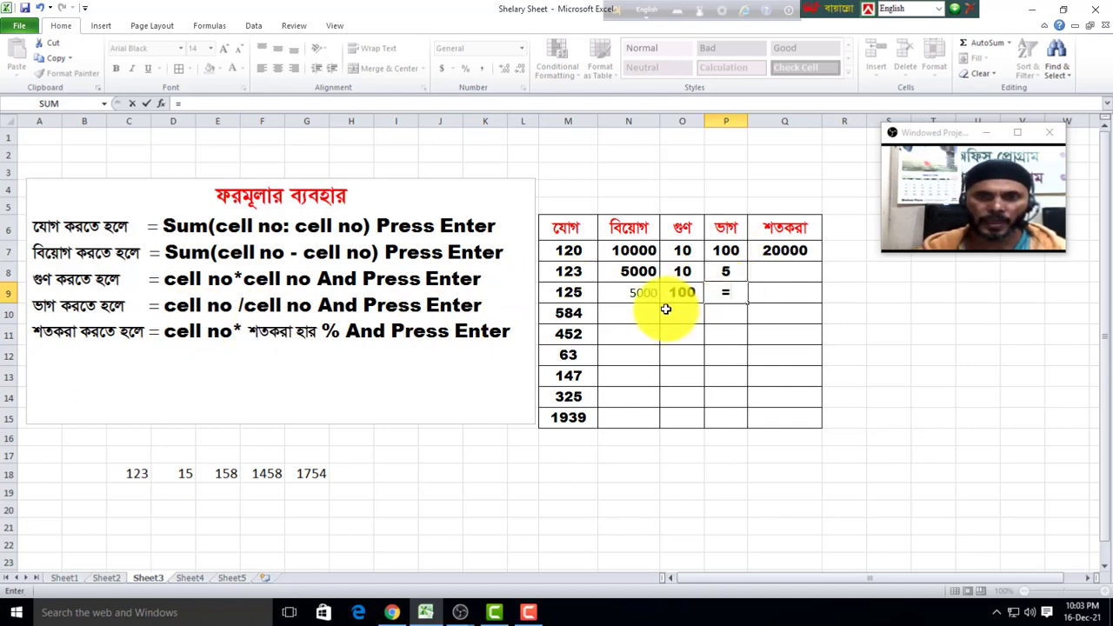
{"action": "type", "text": "p7/"}
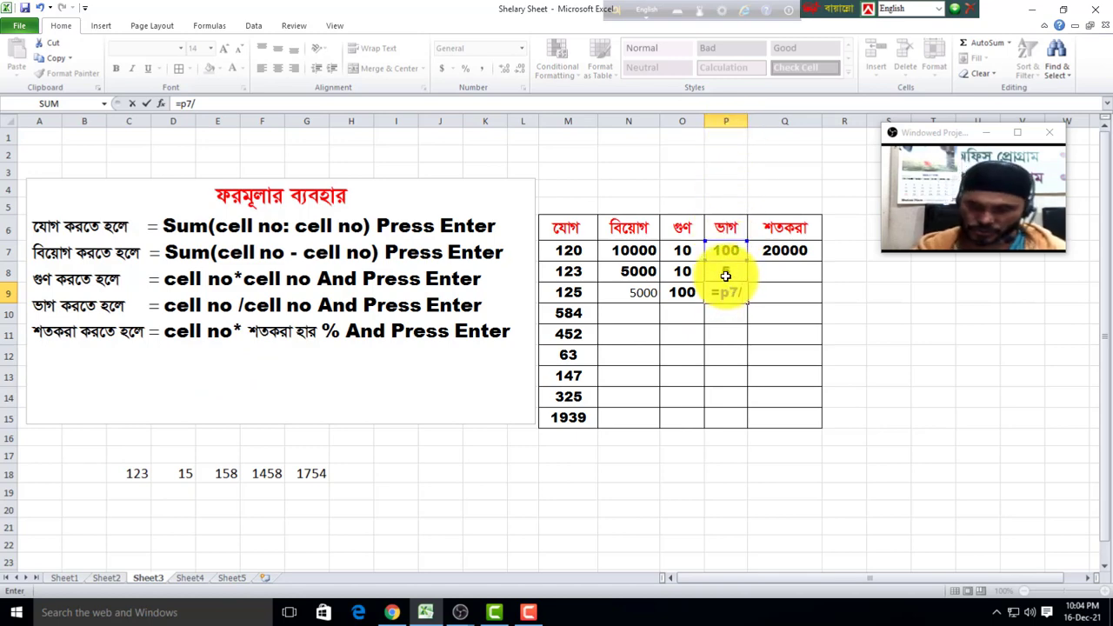
{"action": "type", "text": "p"}
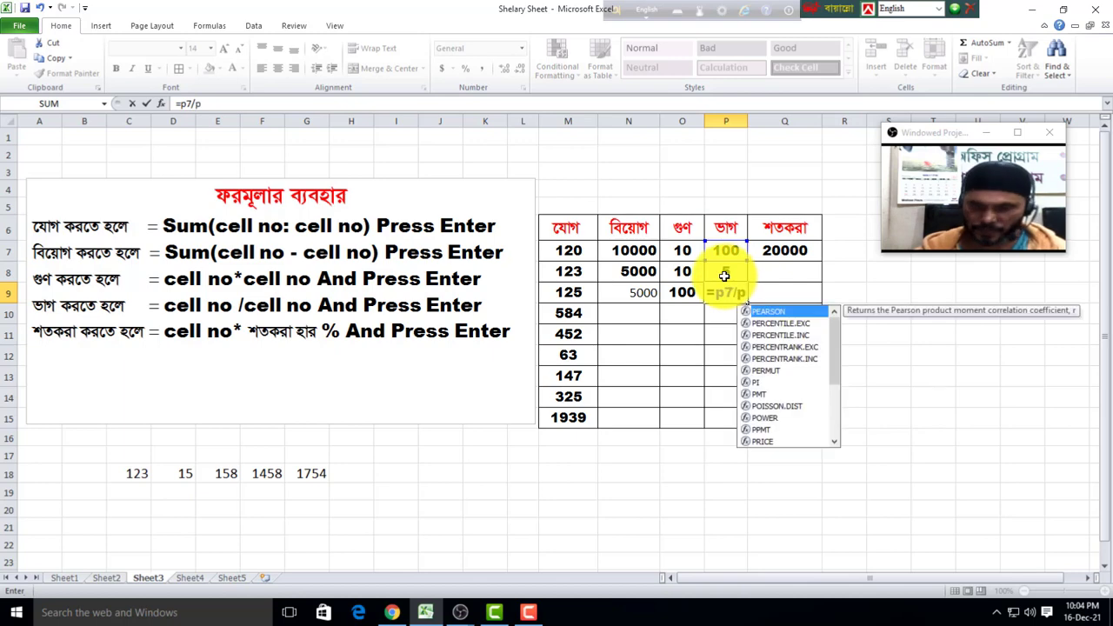
{"action": "type", "text": "8"}
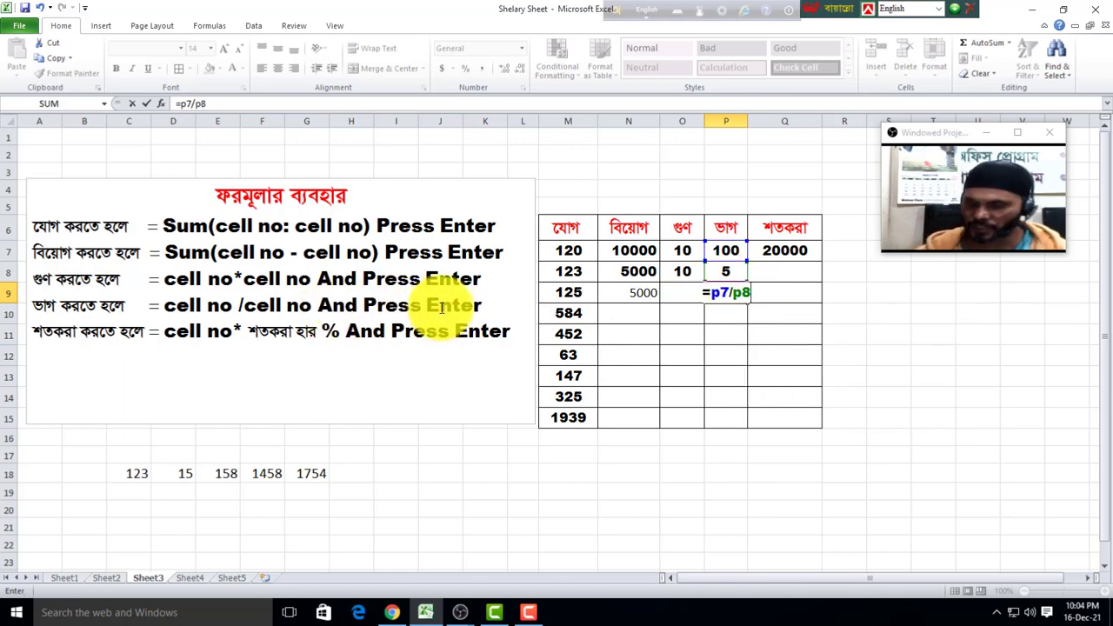
{"action": "key", "text": "Return"}
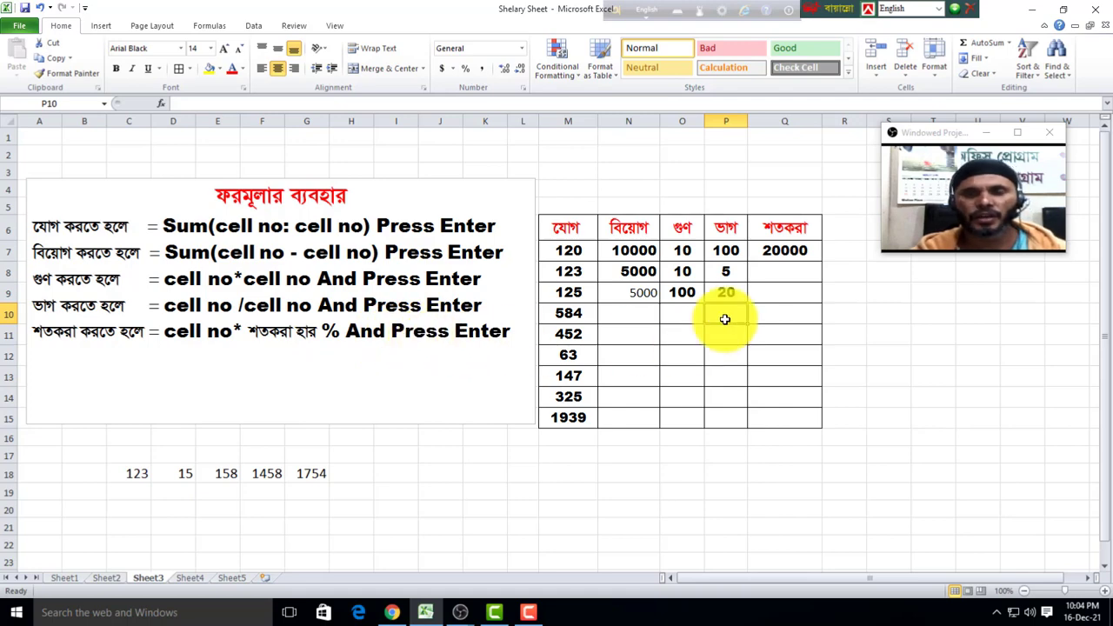
{"action": "left_click", "coordinate": [781, 273]}
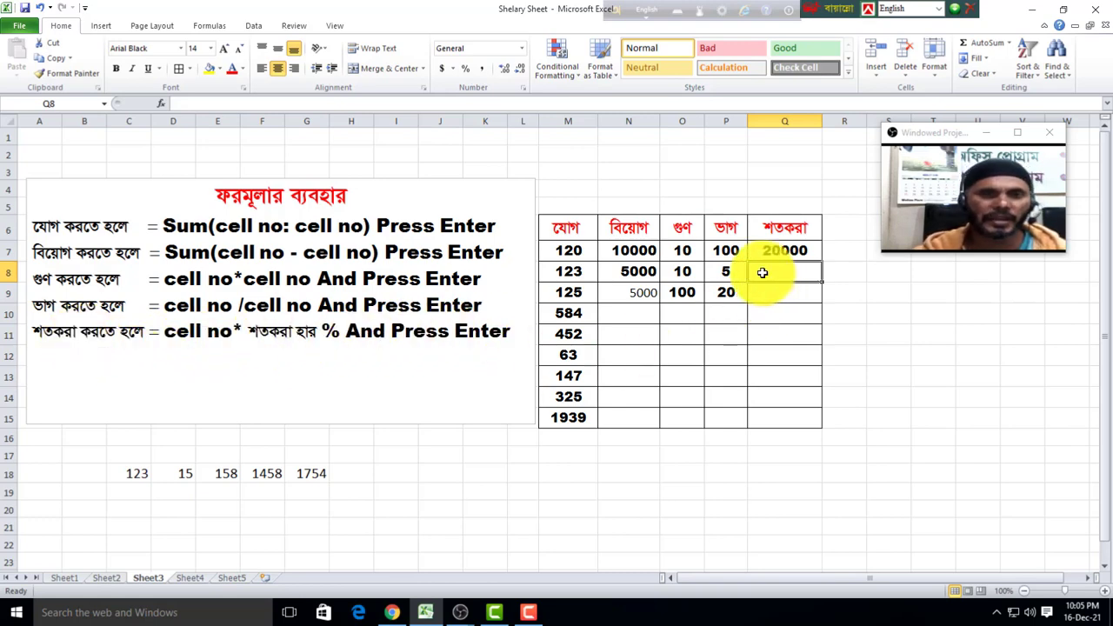
Enter =q7*30% in Q8 to compute 30% of Q7, giving 6000
{"action": "type", "text": "="}
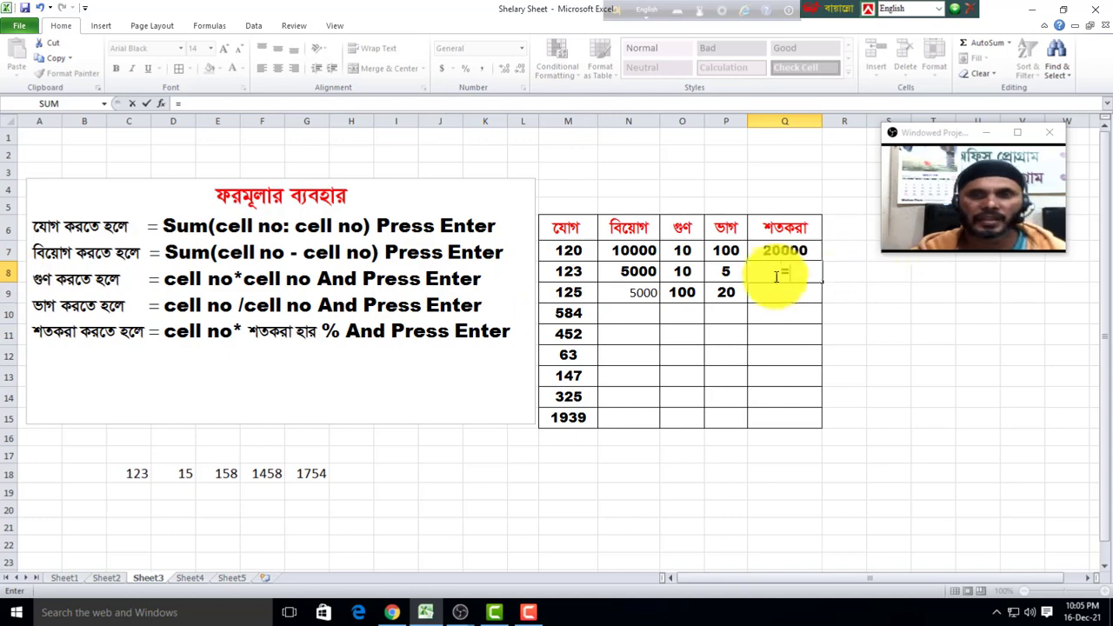
{"action": "type", "text": "q"}
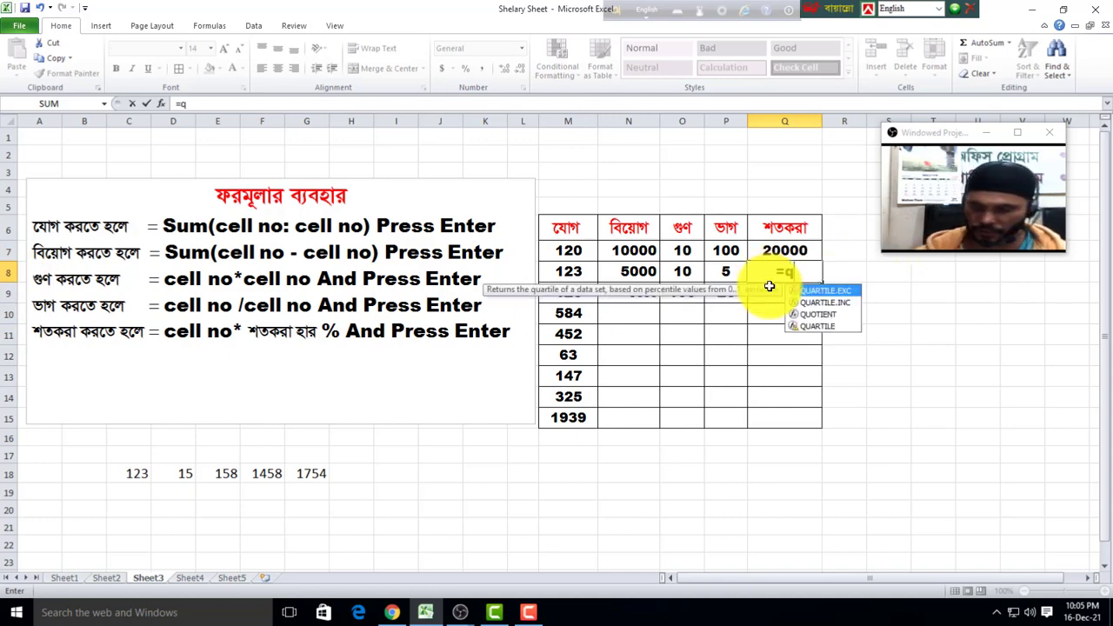
{"action": "type", "text": "8"}
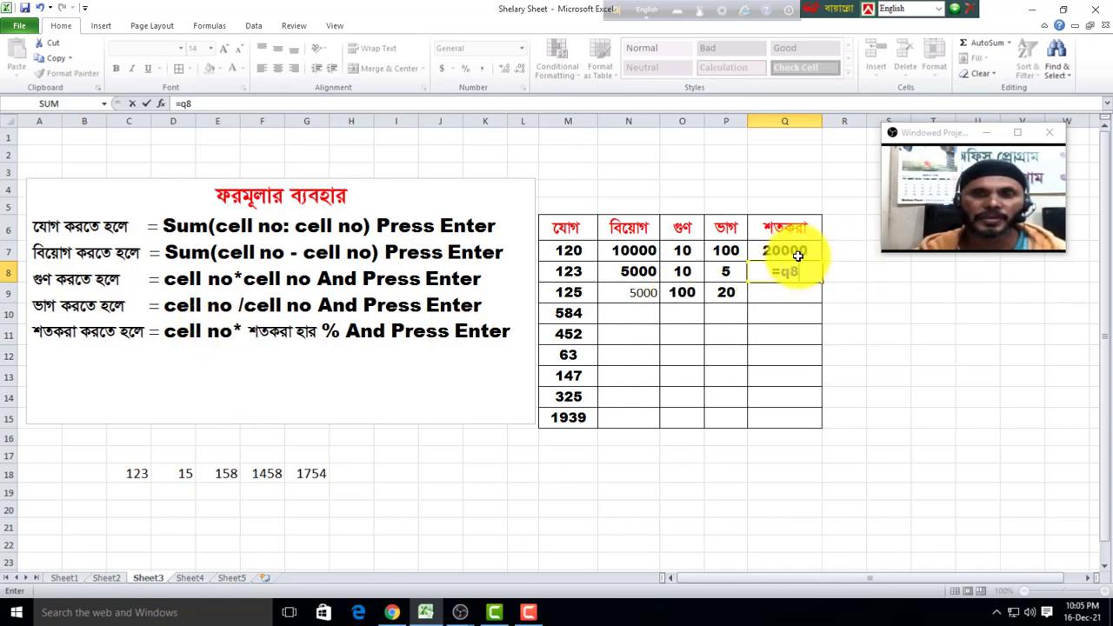
{"action": "key", "text": "BackSpace"}
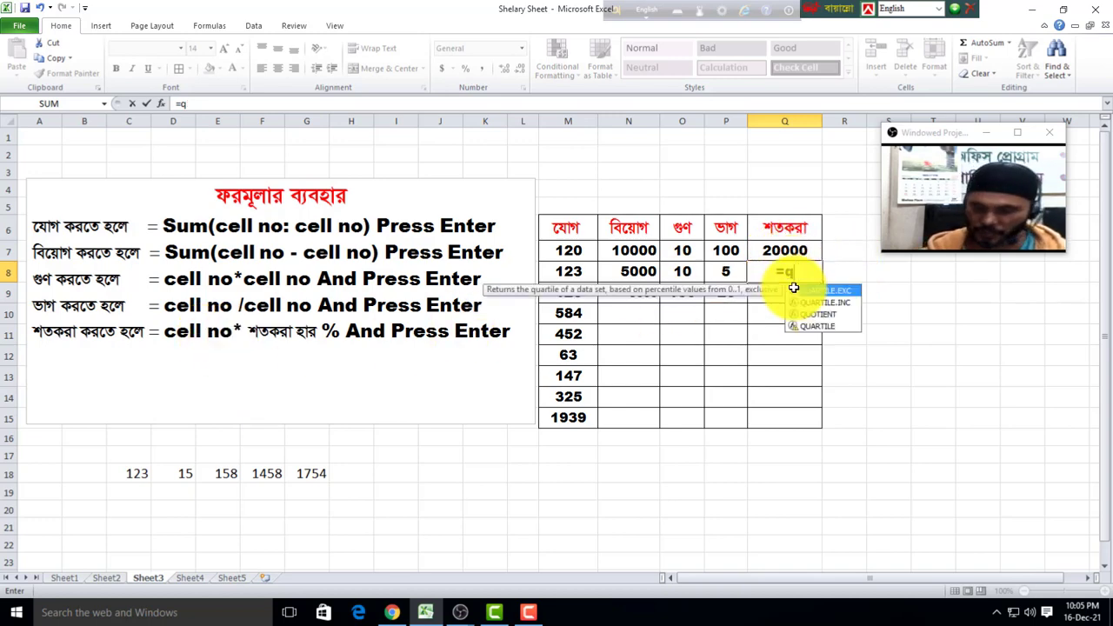
{"action": "type", "text": "7*30"}
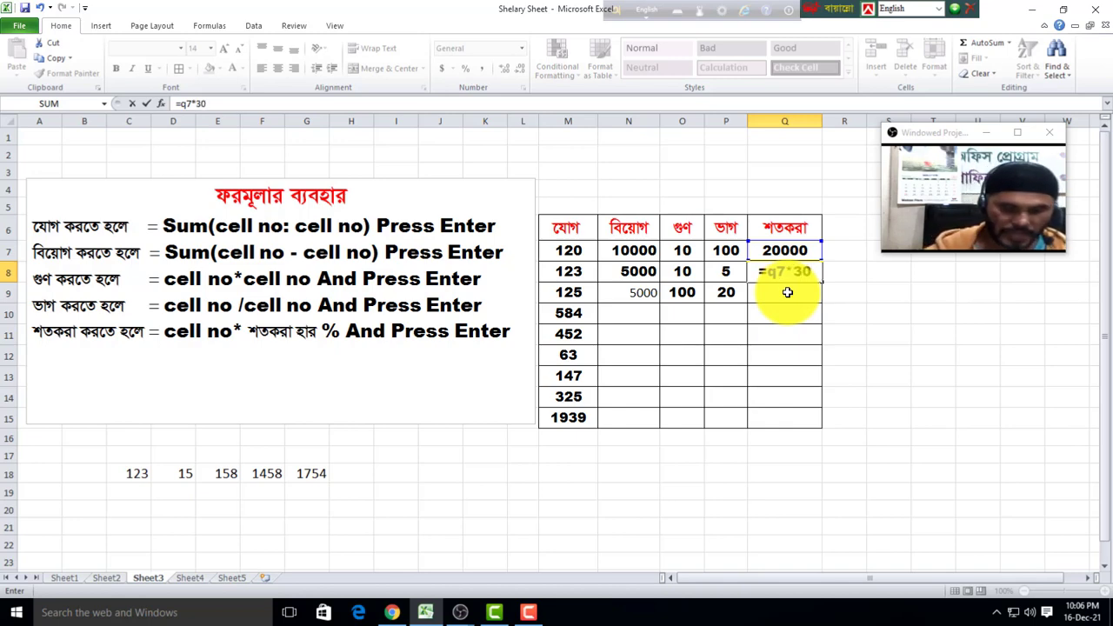
{"action": "type", "text": "%"}
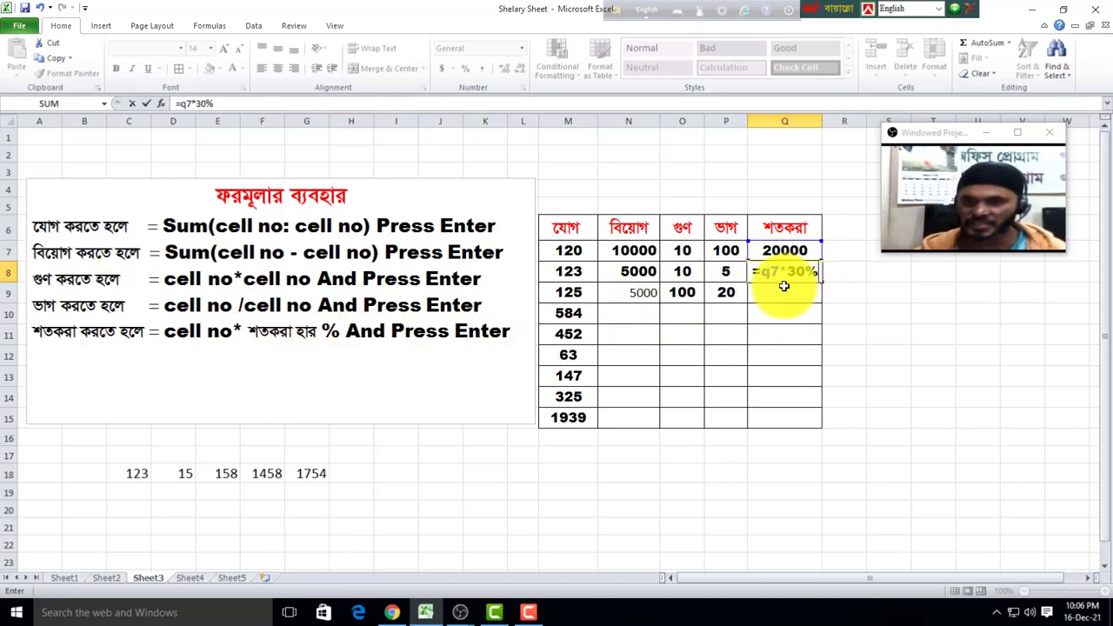
{"action": "key", "text": "Return"}
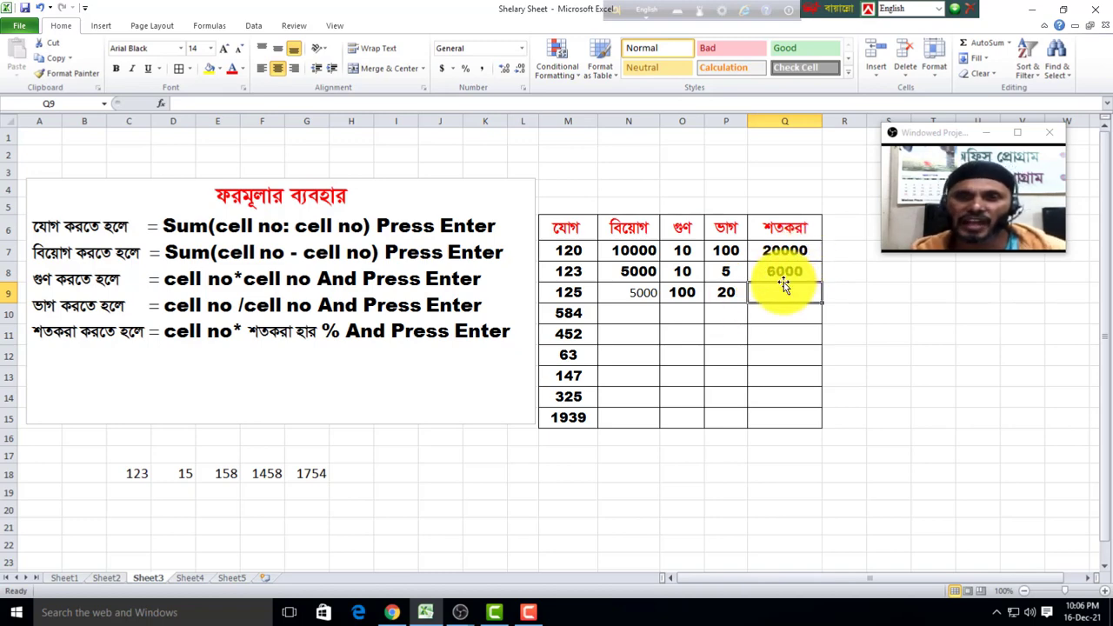